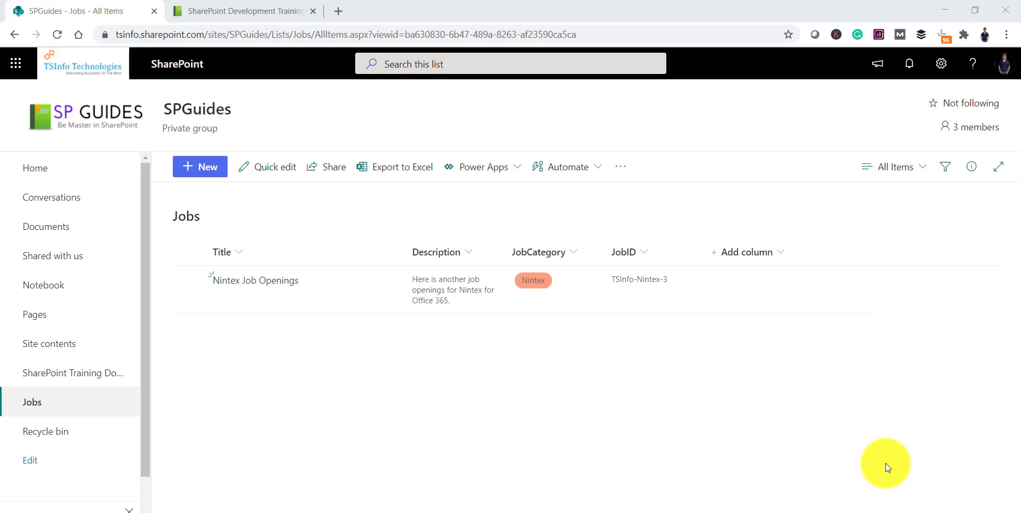
# Open the Power Automate site, flow.microsoft.com, in a new browser tab
pyautogui.click(338, 11)
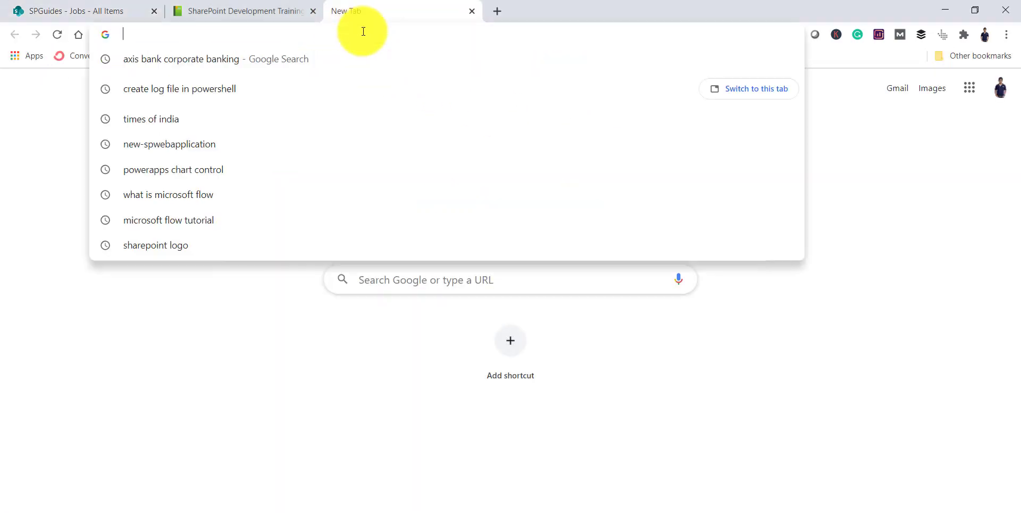
pyautogui.write('g')
pyautogui.press('BackSpace')
pyautogui.press('BackSpace')
pyautogui.write('flow.microsoft.com')
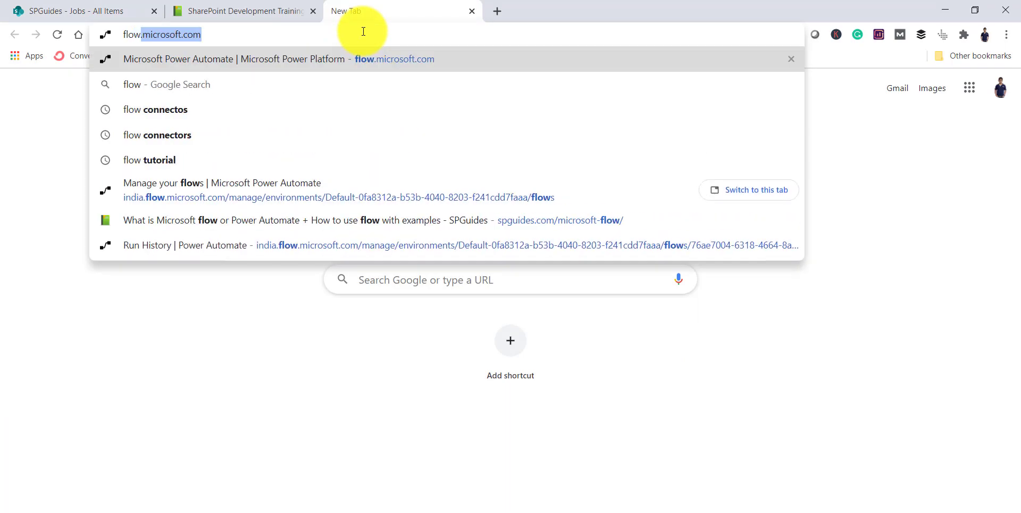
pyautogui.press('Return')
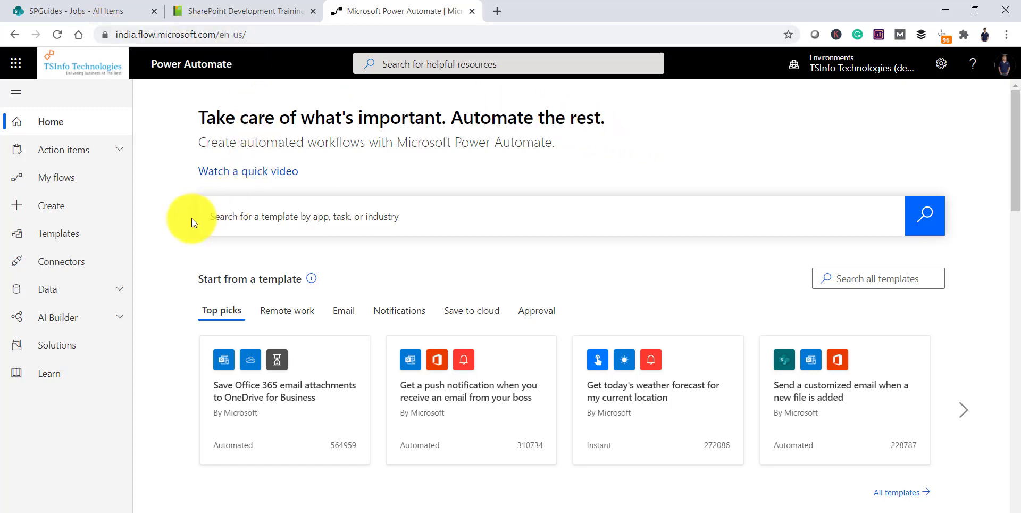
# Start building an automated flow from blank and name it "Generate Job ID"
pyautogui.click(57, 213)
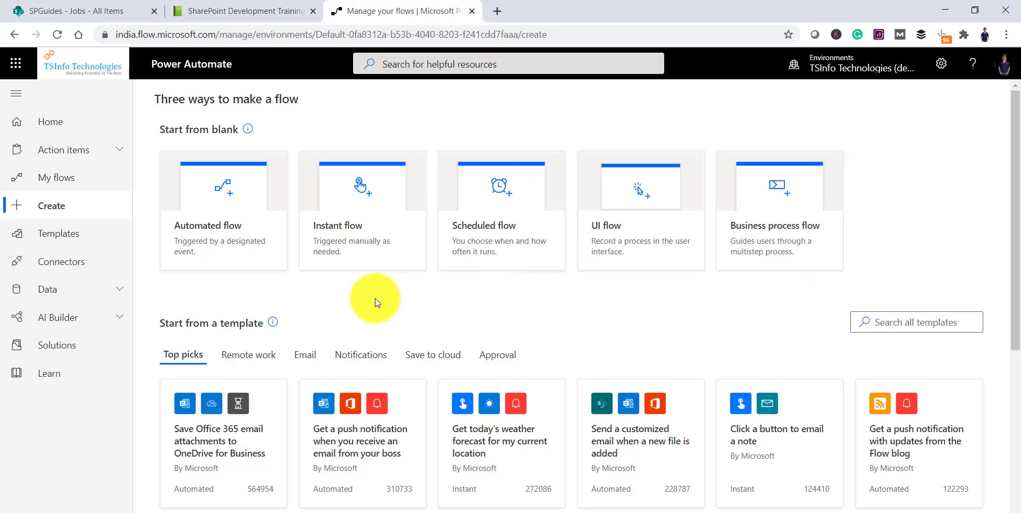
pyautogui.click(212, 234)
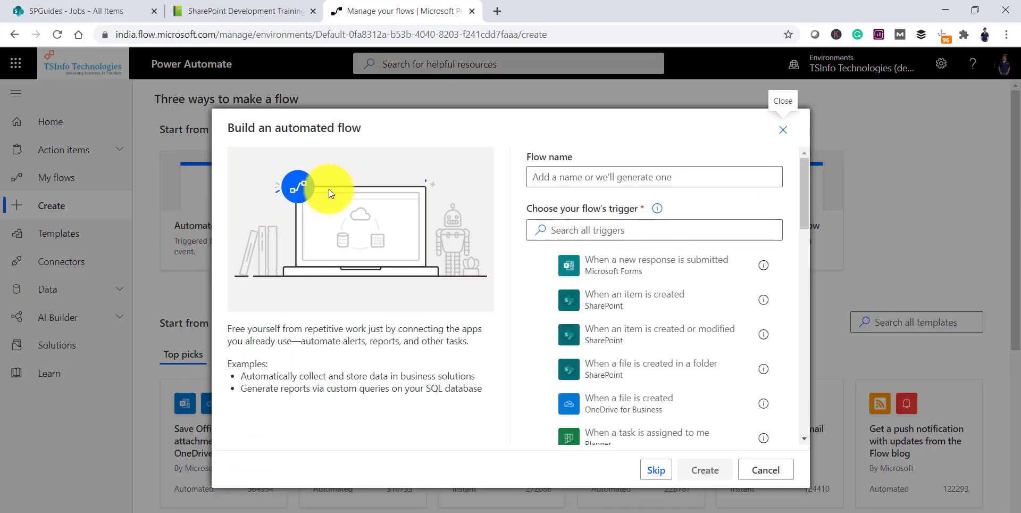
pyautogui.click(576, 175)
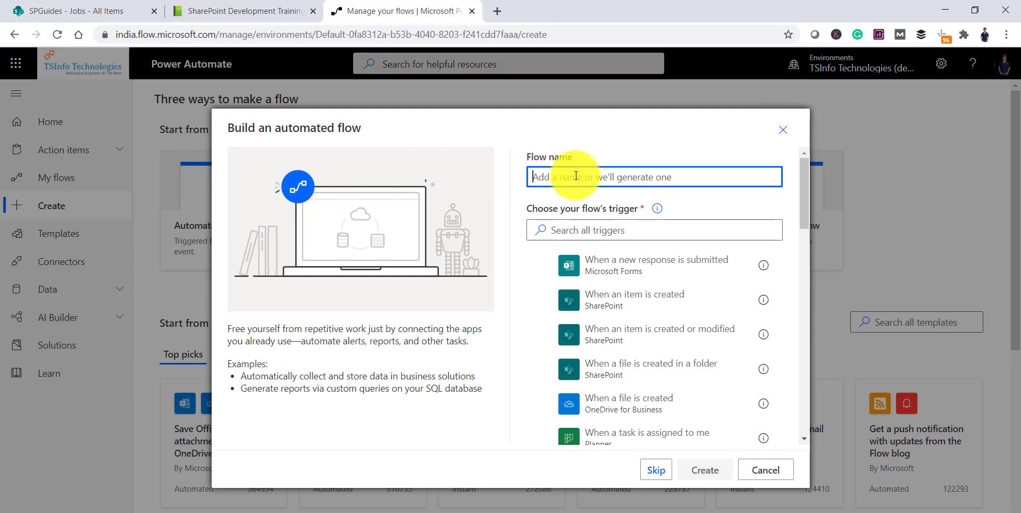
pyautogui.write('Generate')
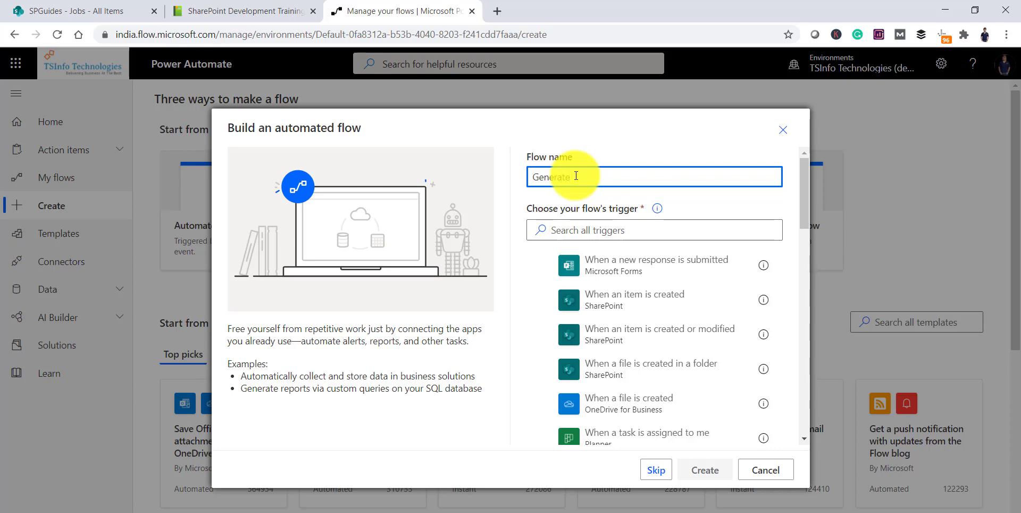
pyautogui.write(' Job ID')
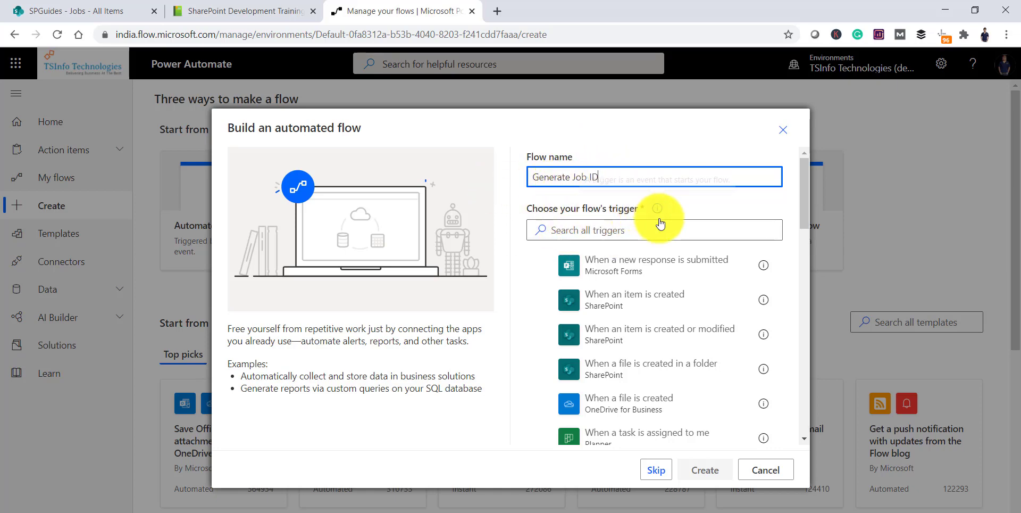
pyautogui.moveTo(660, 223)
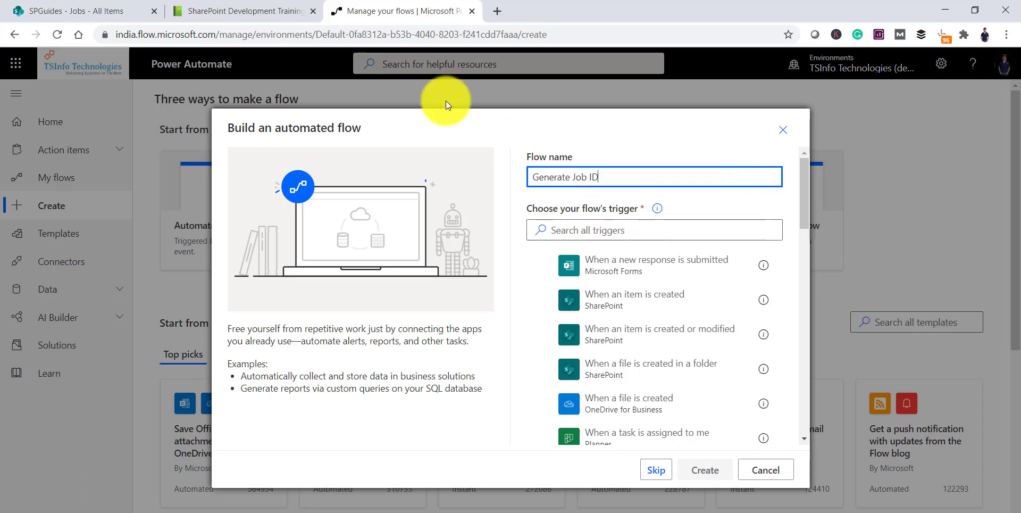
# Check the Jobs list, and create the flow with the SharePoint trigger "When an item is created"
pyautogui.click(96, 11)
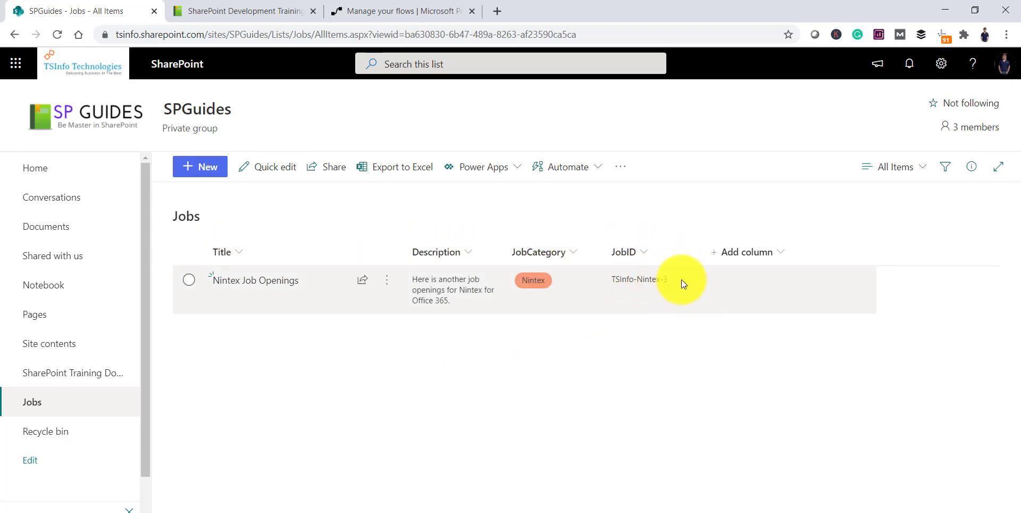
pyautogui.click(415, 10)
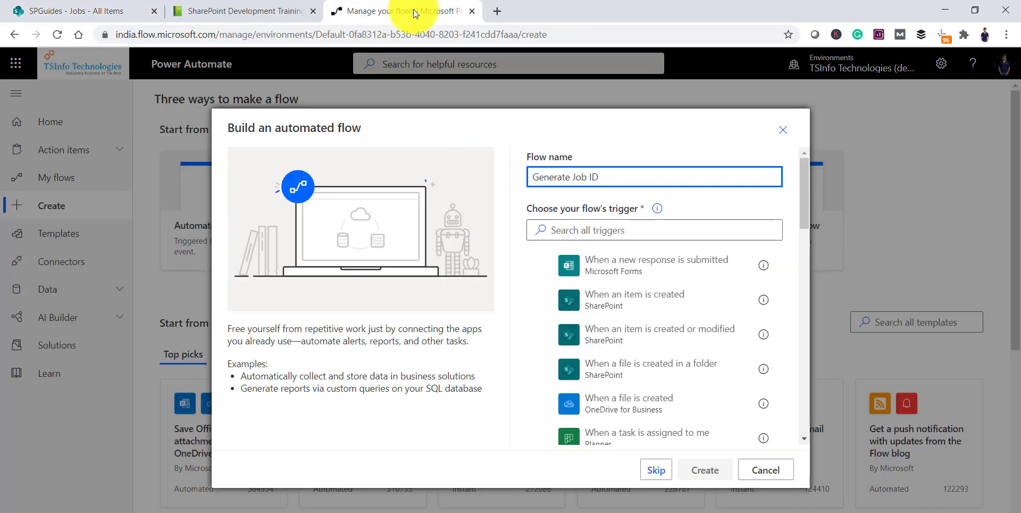
pyautogui.click(678, 310)
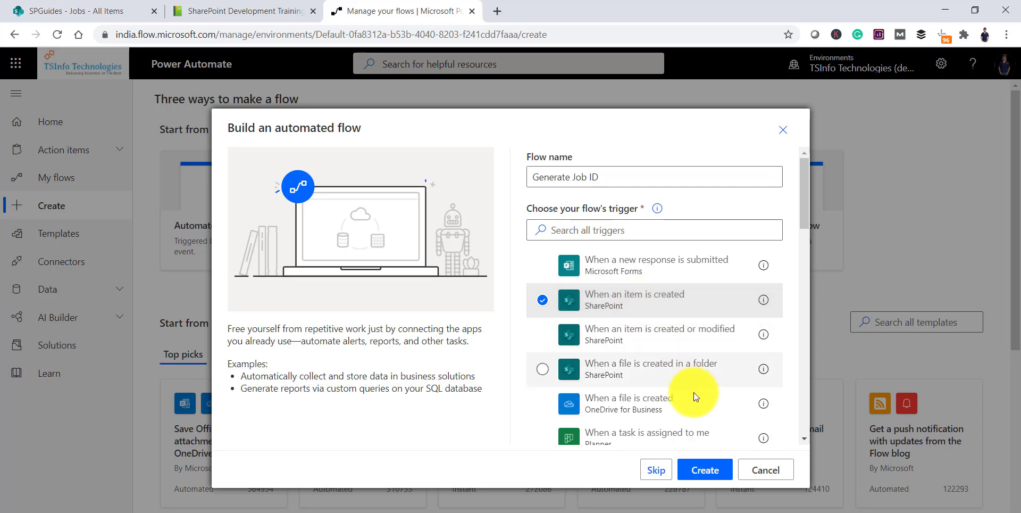
pyautogui.click(710, 468)
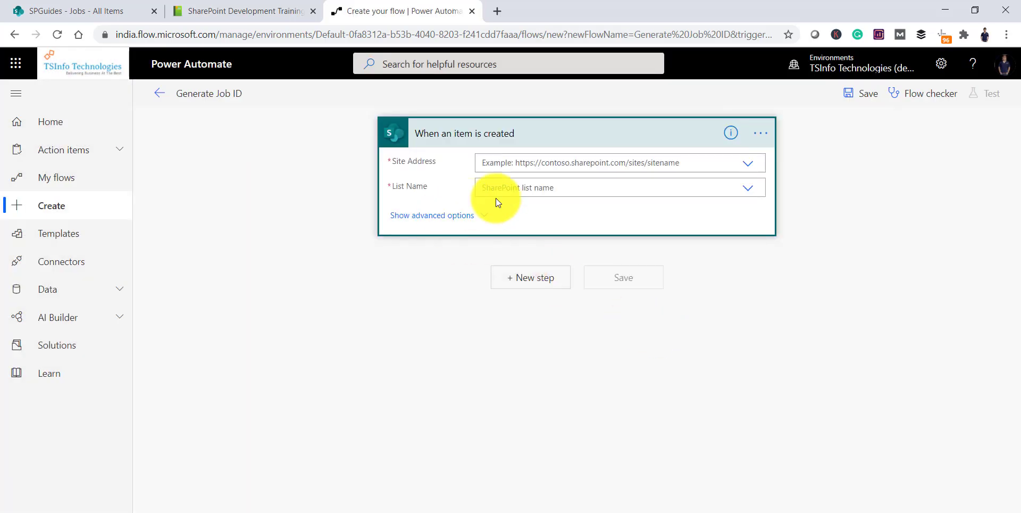
# Set the trigger's site address to SPGuides and its list name to Jobs
pyautogui.click(501, 164)
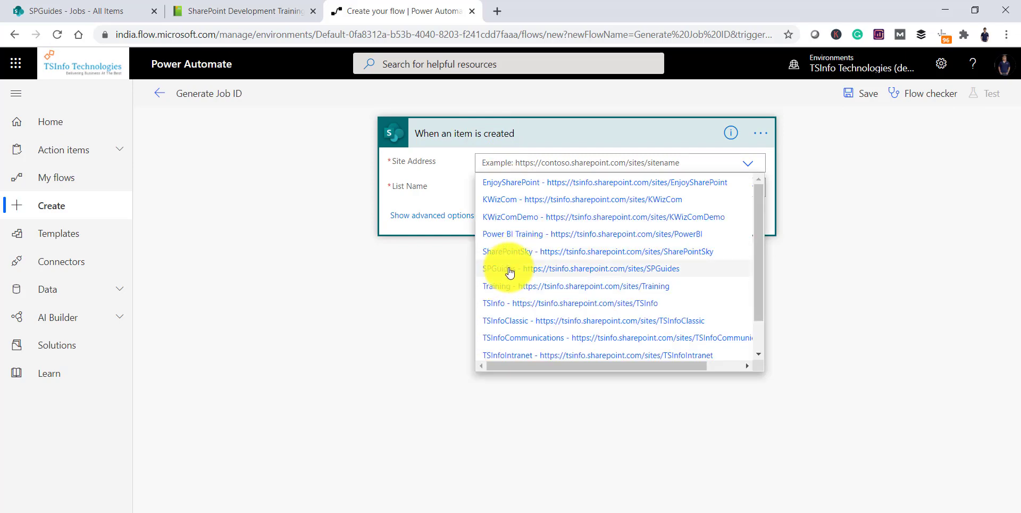
pyautogui.click(511, 269)
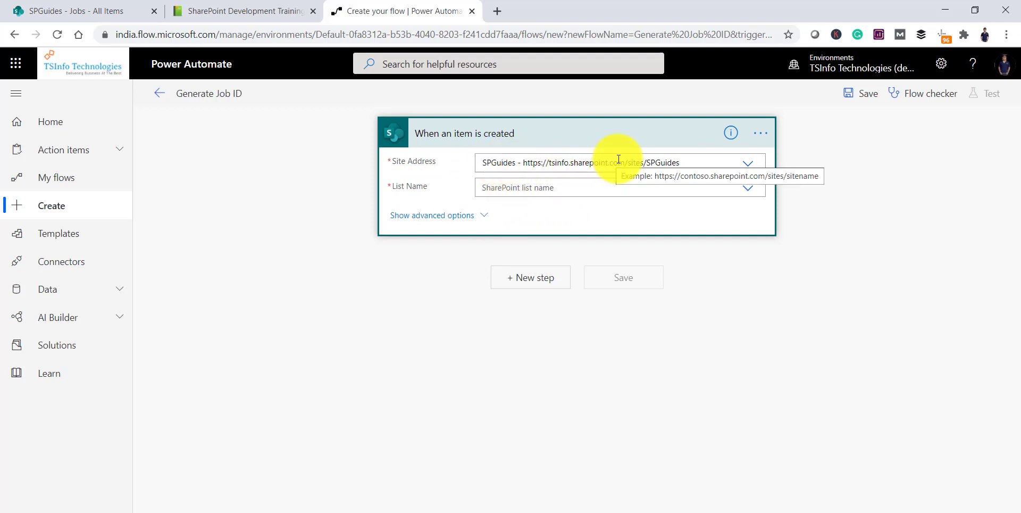
pyautogui.click(533, 189)
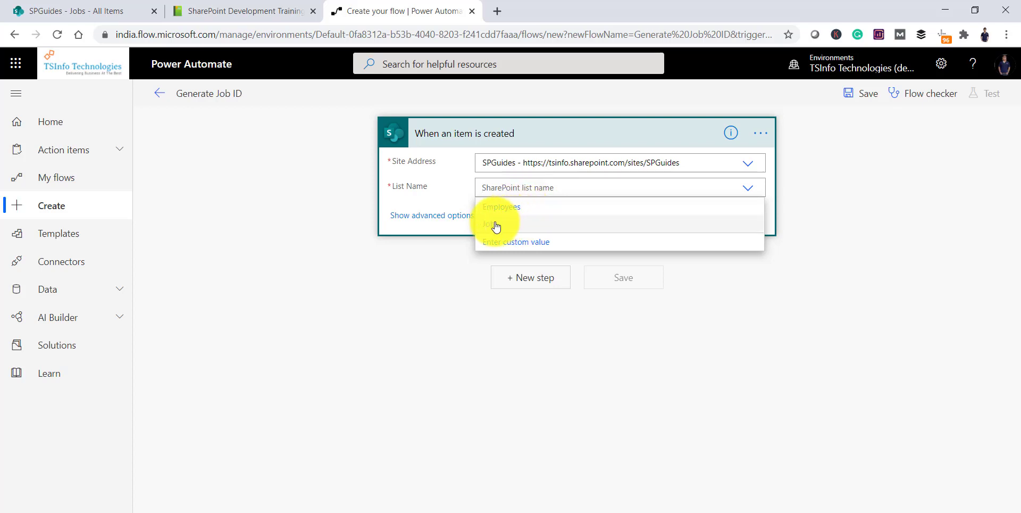
pyautogui.click(526, 224)
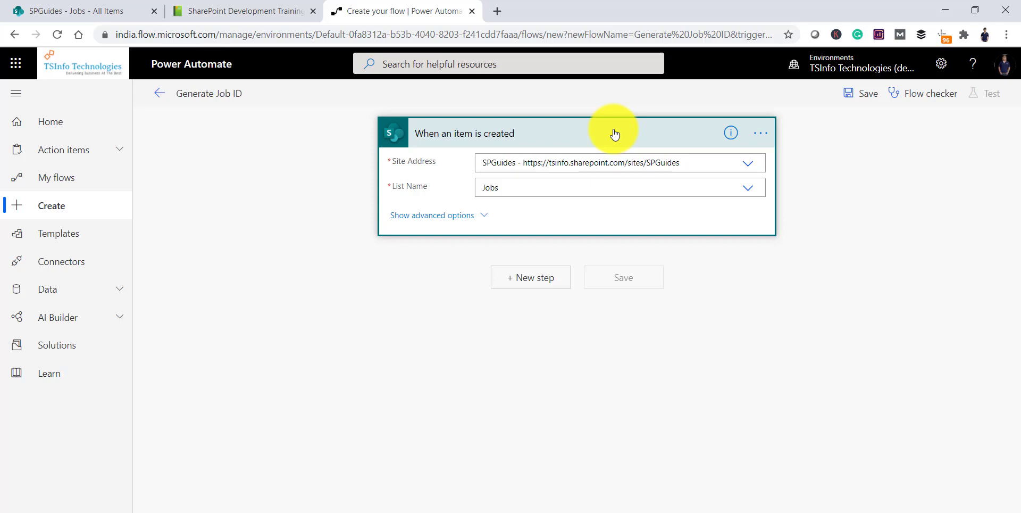
# Search the actions for "variable" and add an Initialize variable action after the trigger
pyautogui.click(533, 280)
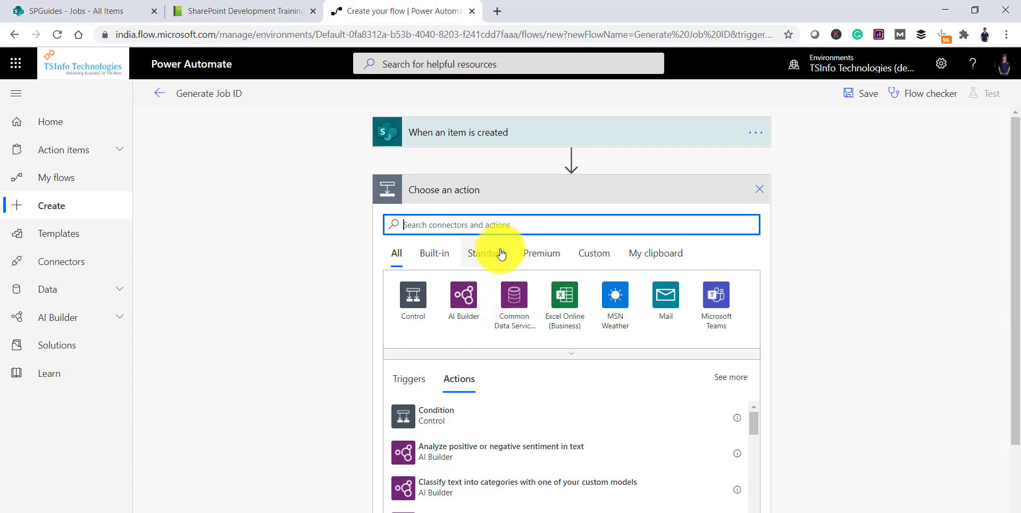
pyautogui.write('variable')
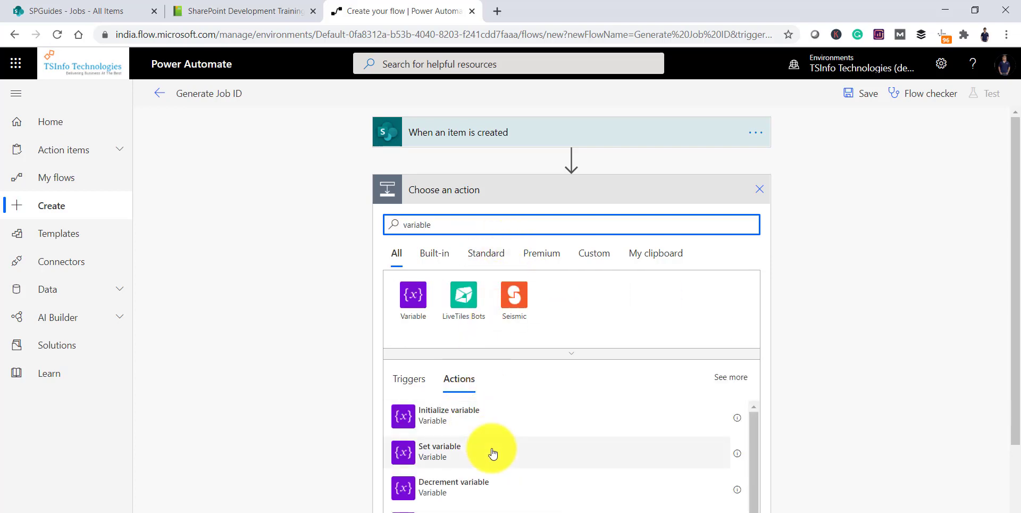
pyautogui.scroll(-2, 492, 452)
pyautogui.scroll(1, 493, 454)
pyautogui.scroll(-1, 493, 454)
pyautogui.scroll(2, 493, 454)
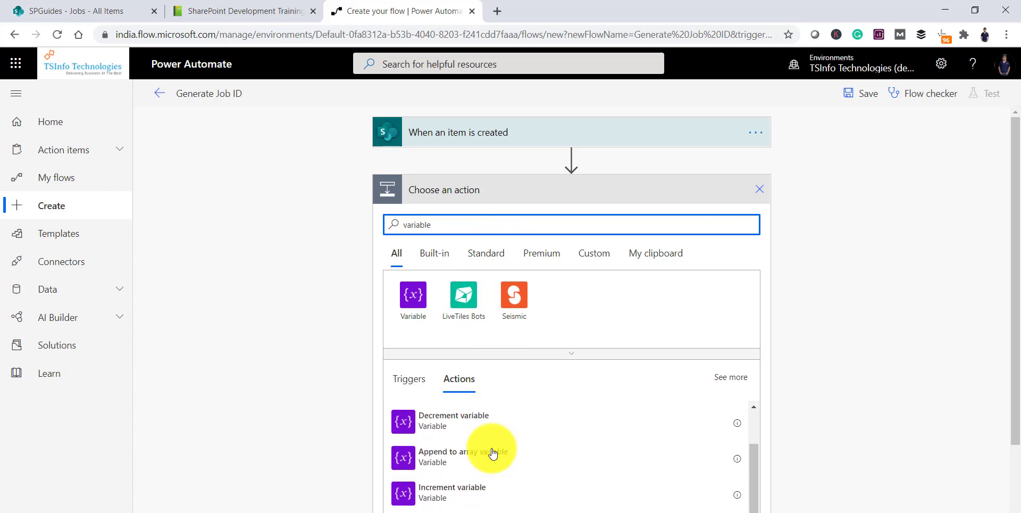
pyautogui.scroll(1, 493, 454)
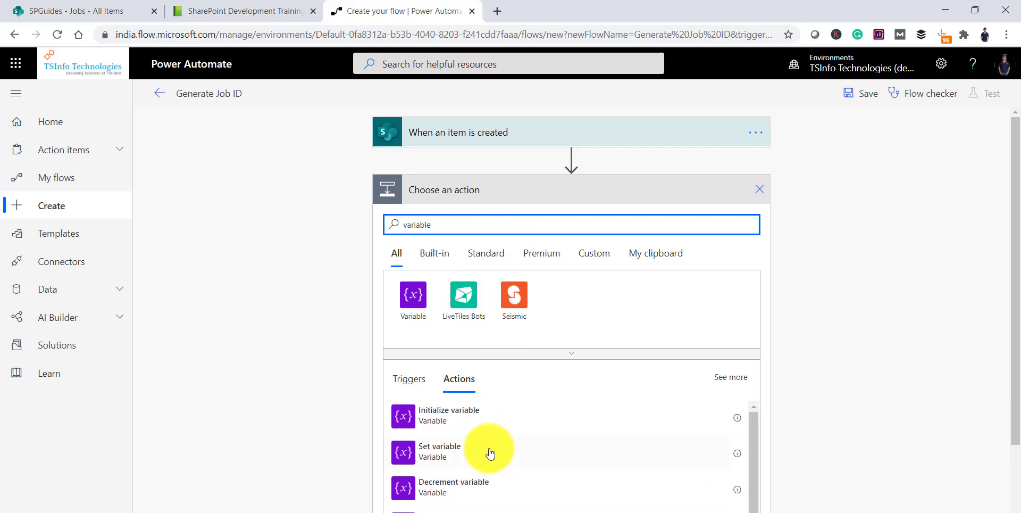
pyautogui.click(451, 422)
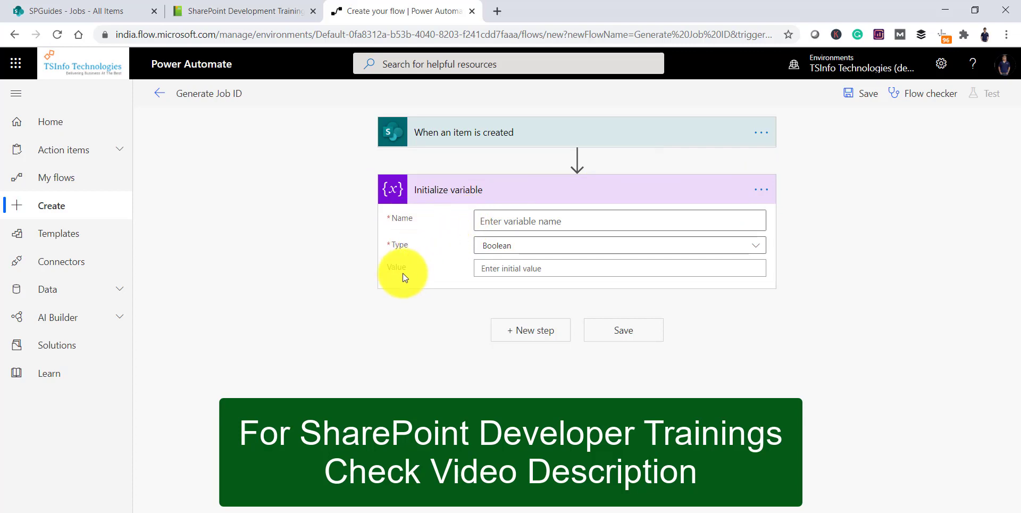
# Name the variable JobUniqueID and set its type to String
pyautogui.click(503, 218)
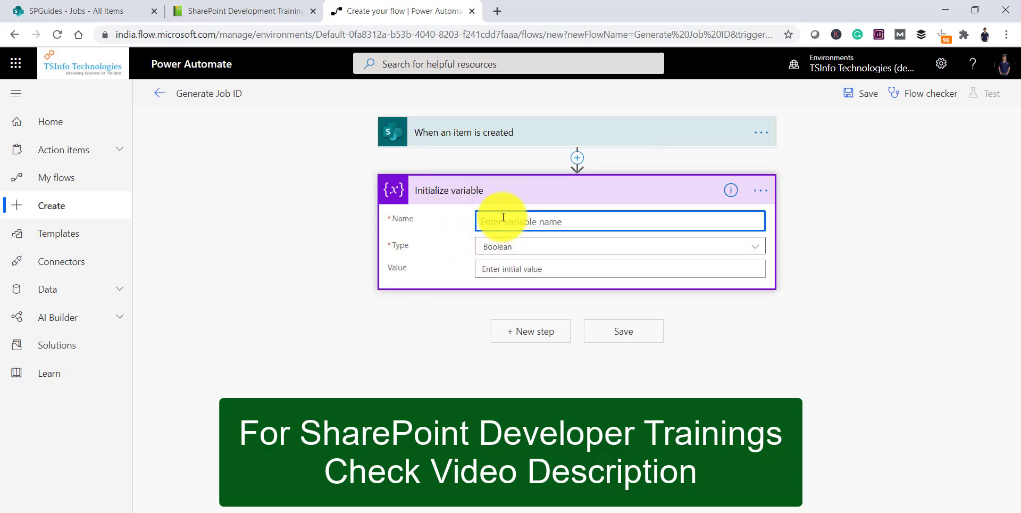
pyautogui.write('JobUniqueID')
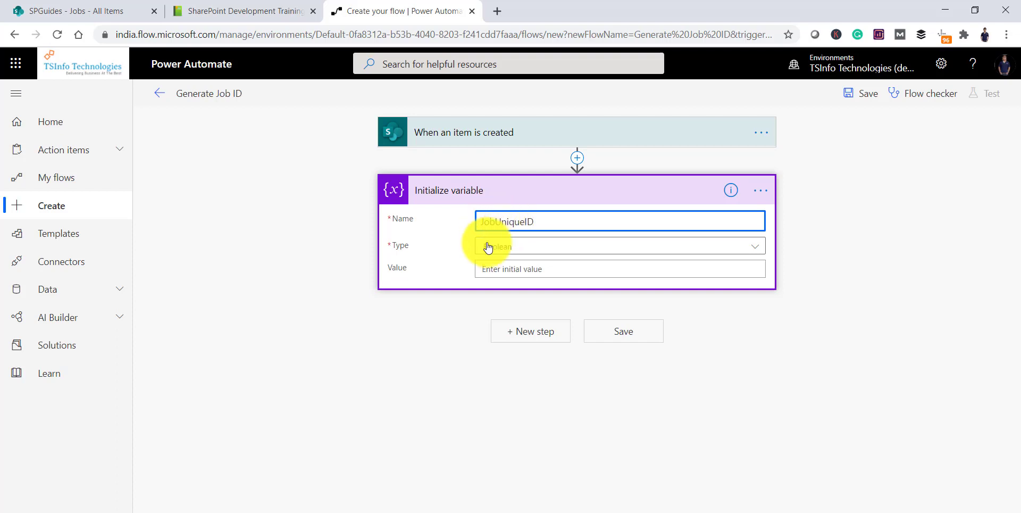
pyautogui.click(526, 251)
pyautogui.click(508, 338)
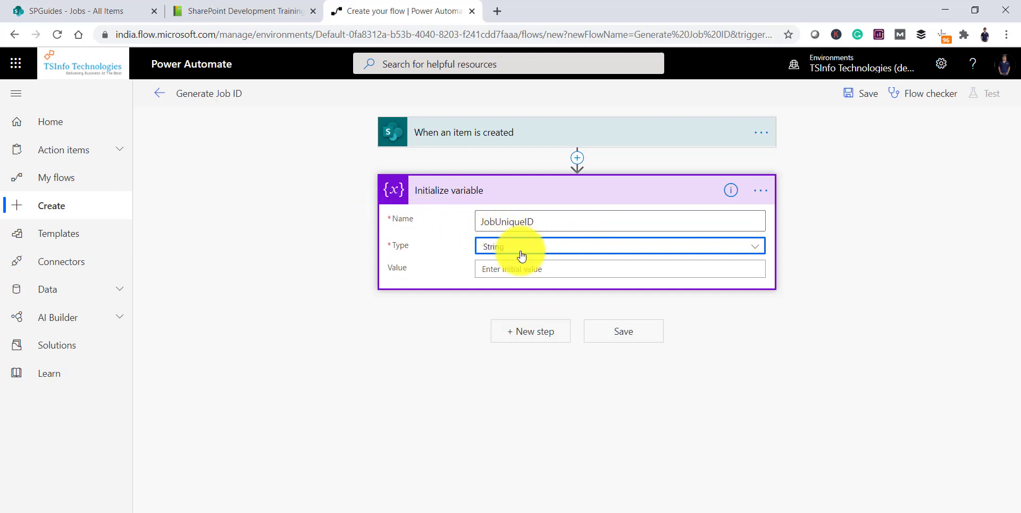
# Review the JobID format in the Jobs list and open the expression editor for the variable's initial value
pyautogui.click(100, 11)
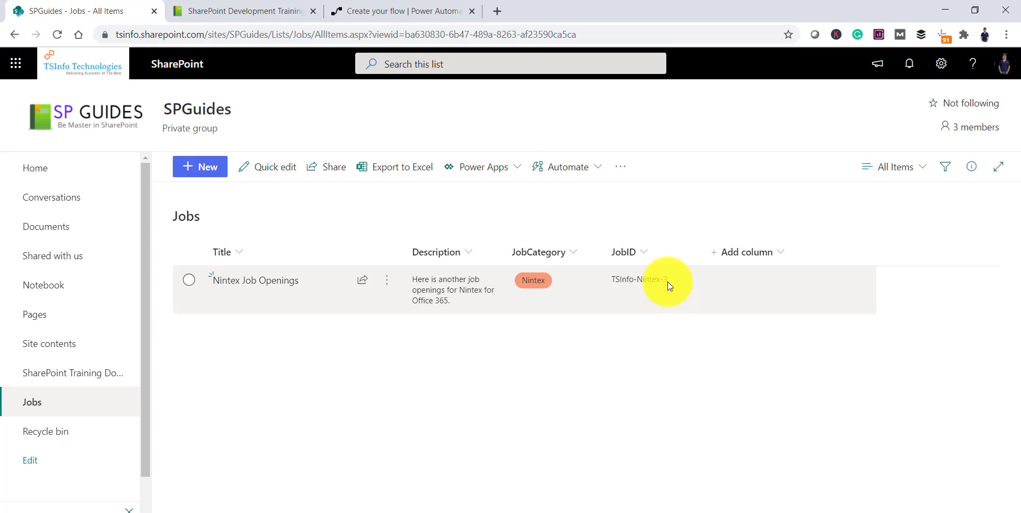
pyautogui.click(394, 10)
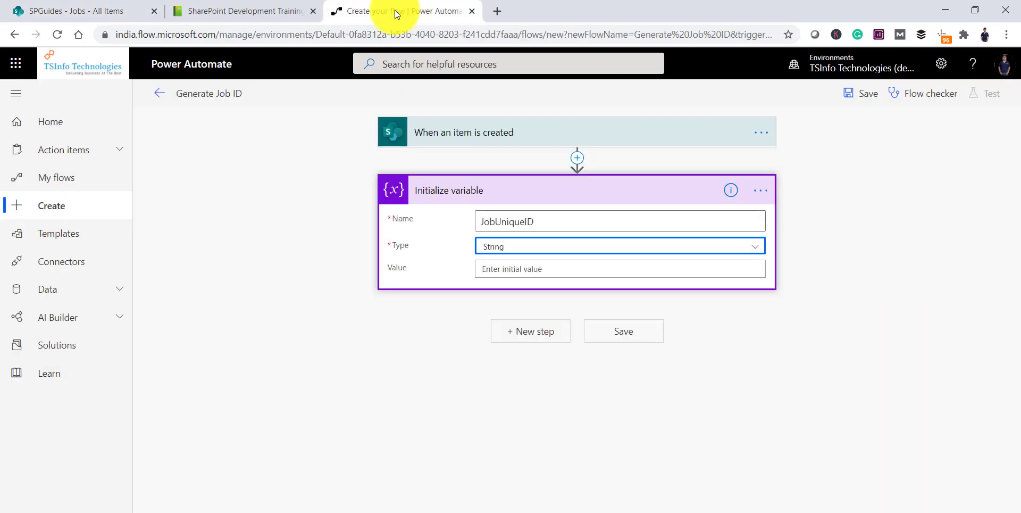
pyautogui.click(513, 270)
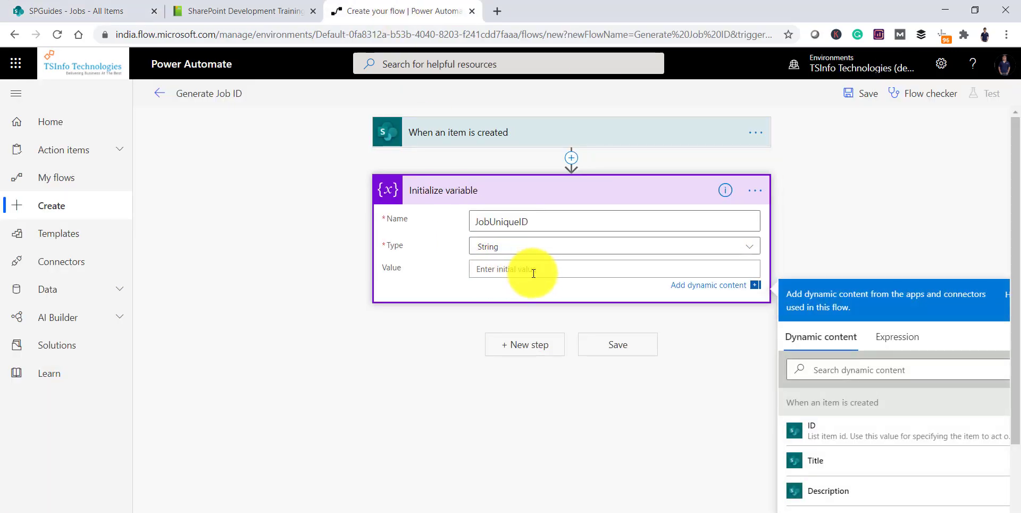
pyautogui.click(893, 336)
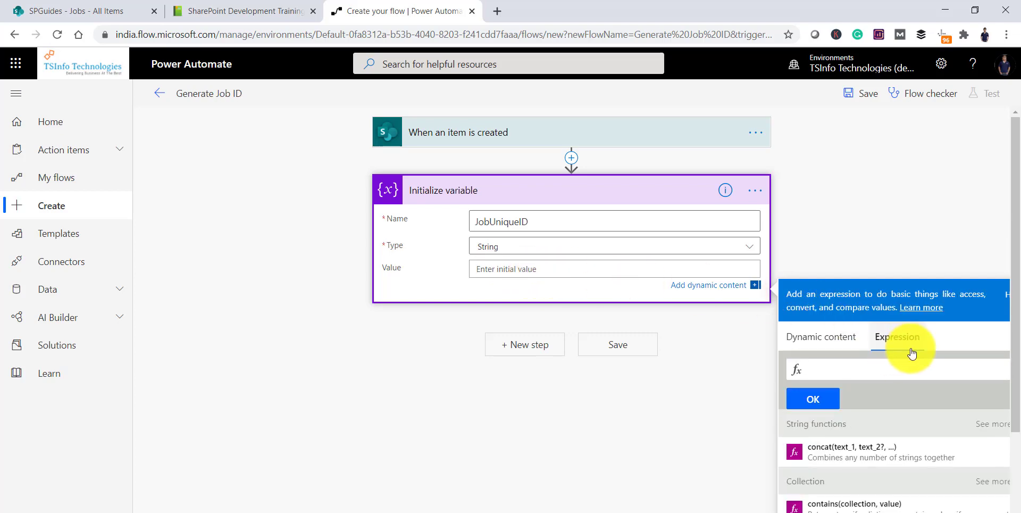
pyautogui.scroll(-2, 1014, 391)
pyautogui.moveTo(1019, 391); pyautogui.dragTo(1019, 405)
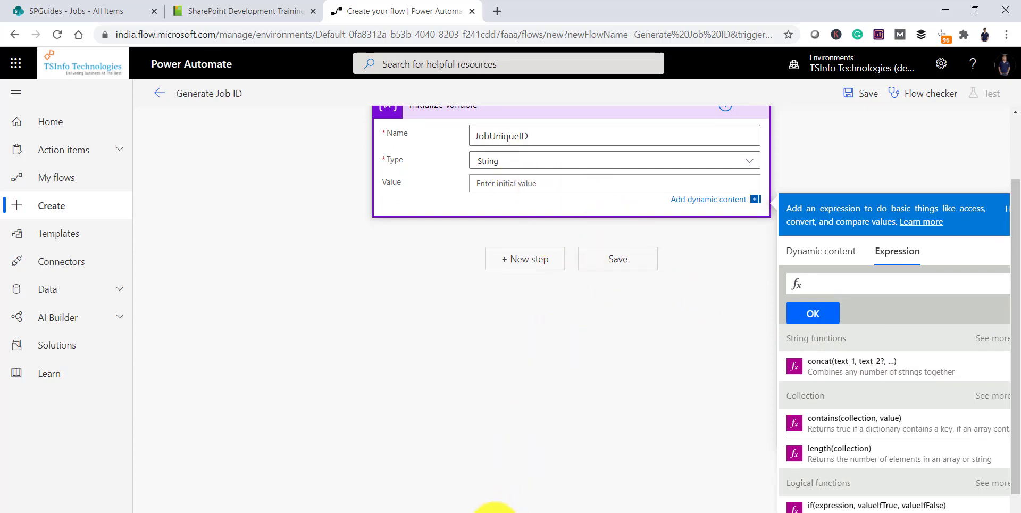
# Switch to Notepad with the prepared concat expression and set its font size to 16
pyautogui.click(483, 511)
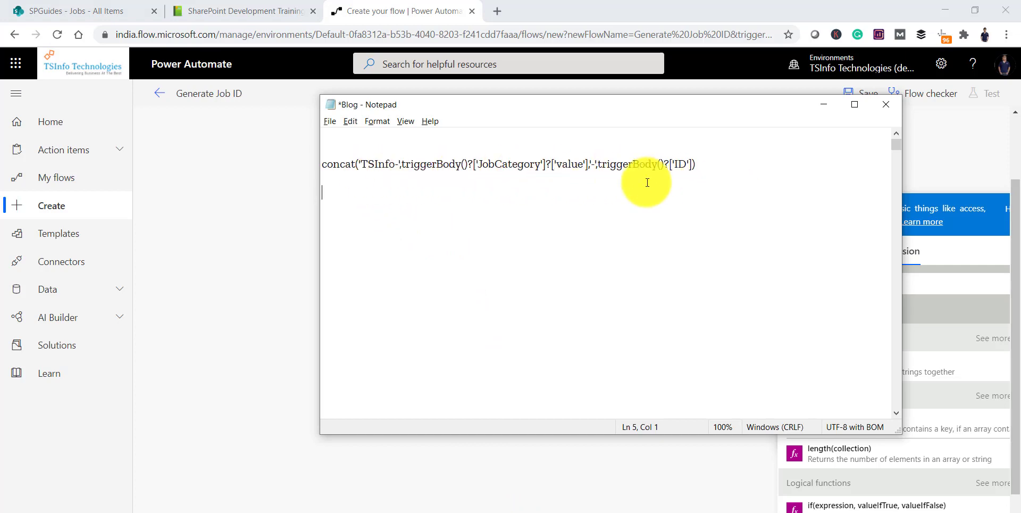
pyautogui.click(819, 106)
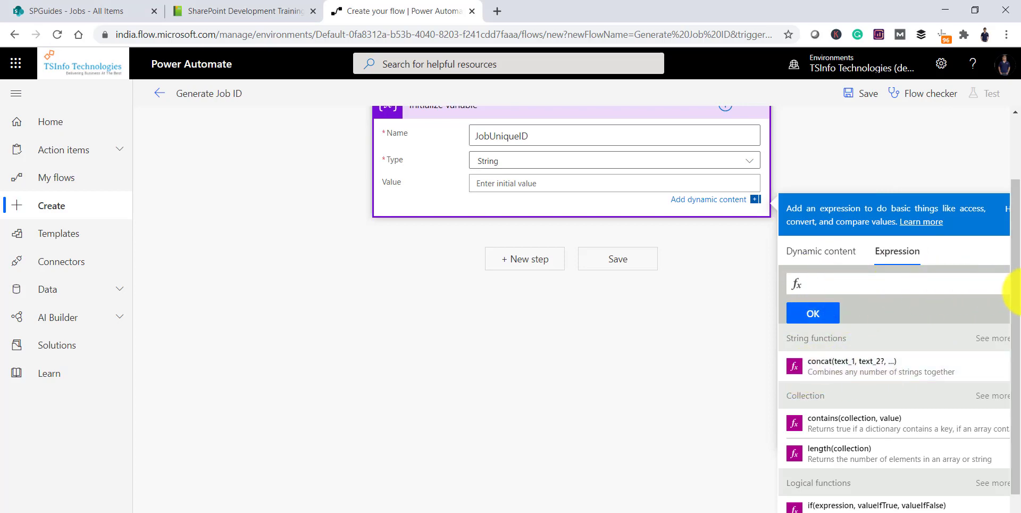
pyautogui.hotkey('alt', 'Tab')
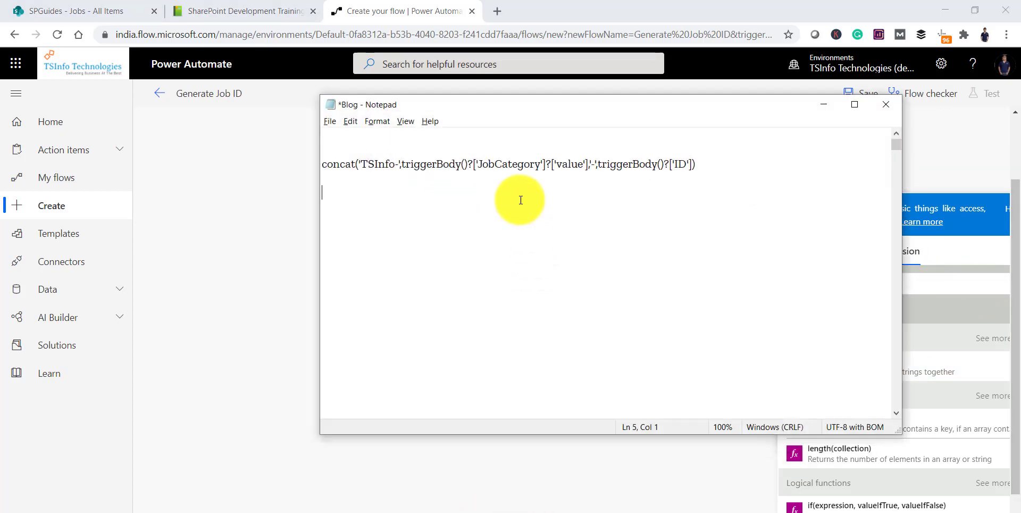
pyautogui.click(378, 122)
pyautogui.click(399, 148)
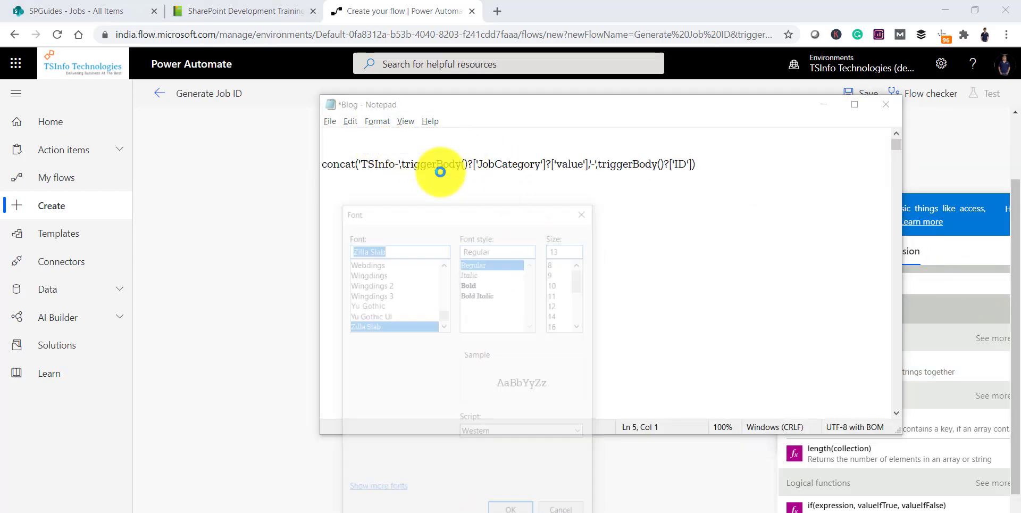
pyautogui.click(556, 327)
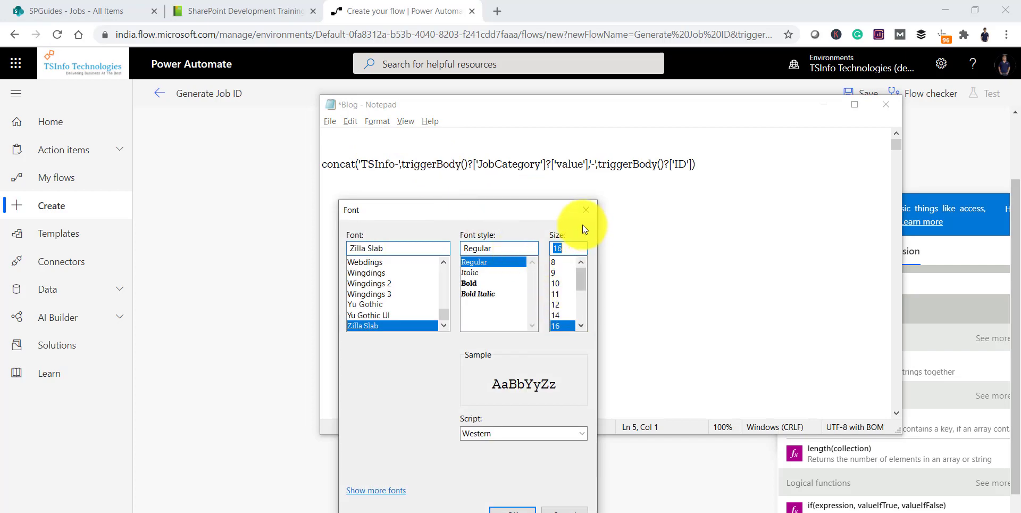
pyautogui.click(512, 508)
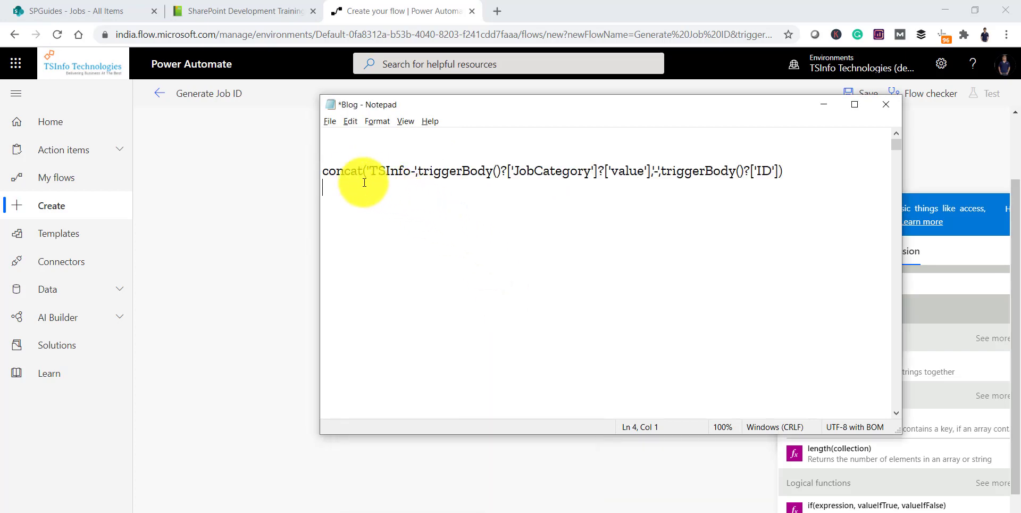
# Examine the parts of the concat expression in Notepad: the TSInfo- prefix, the JobCategory value, the hyphen separator and the item ID
pyautogui.moveTo(322, 171); pyautogui.dragTo(366, 171)
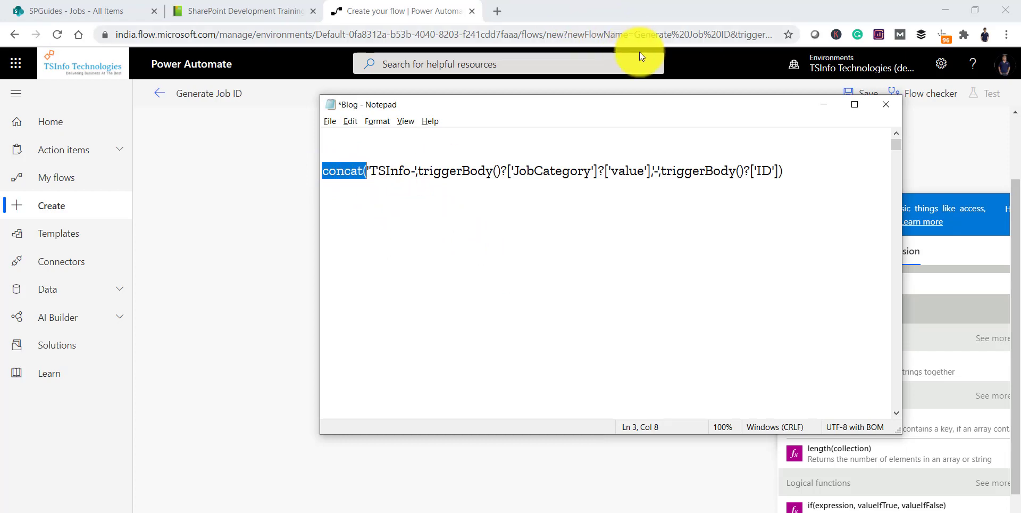
pyautogui.moveTo(624, 103); pyautogui.dragTo(430, 86)
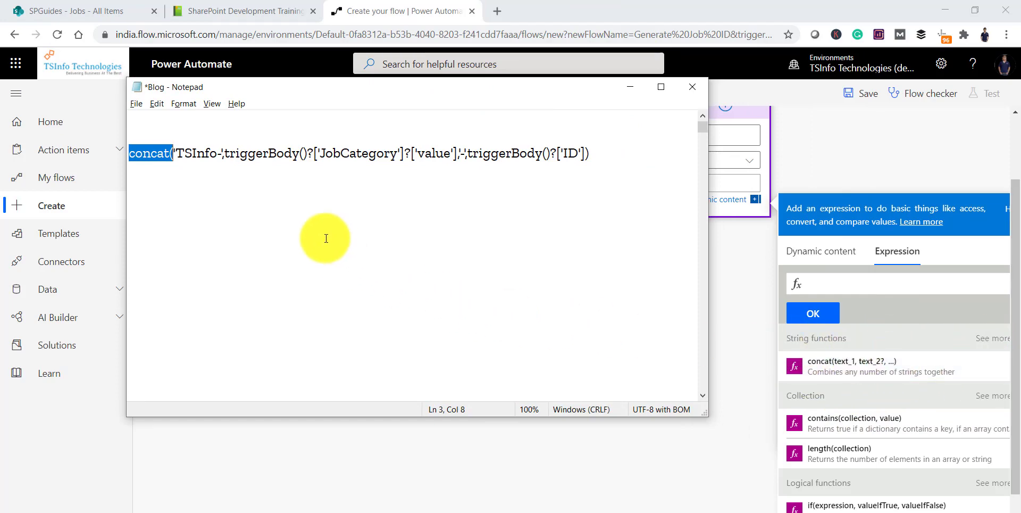
pyautogui.moveTo(219, 154)
pyautogui.mouseDown()
pyautogui.moveTo(182, 155)
pyautogui.moveTo(219, 154)
pyautogui.mouseUp()
pyautogui.click(206, 164)
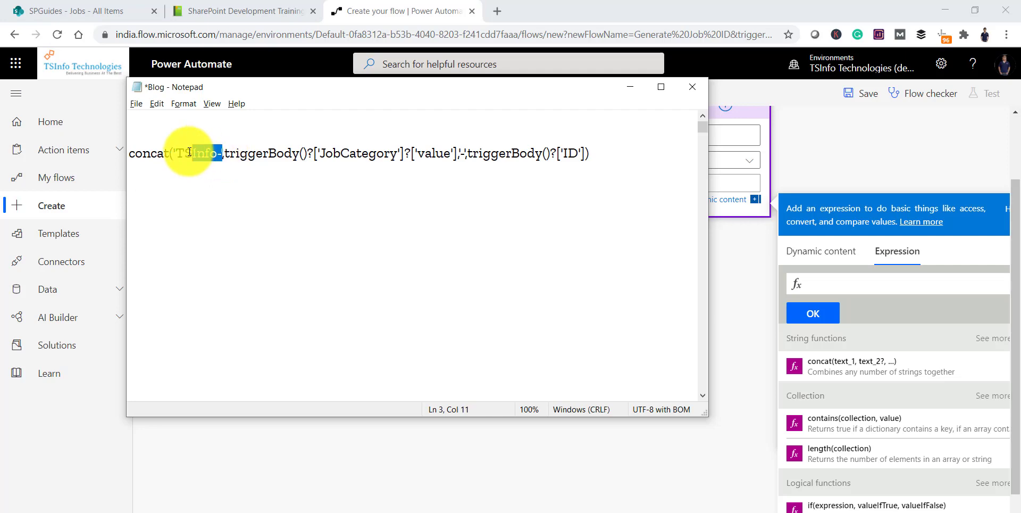
pyautogui.click(223, 171)
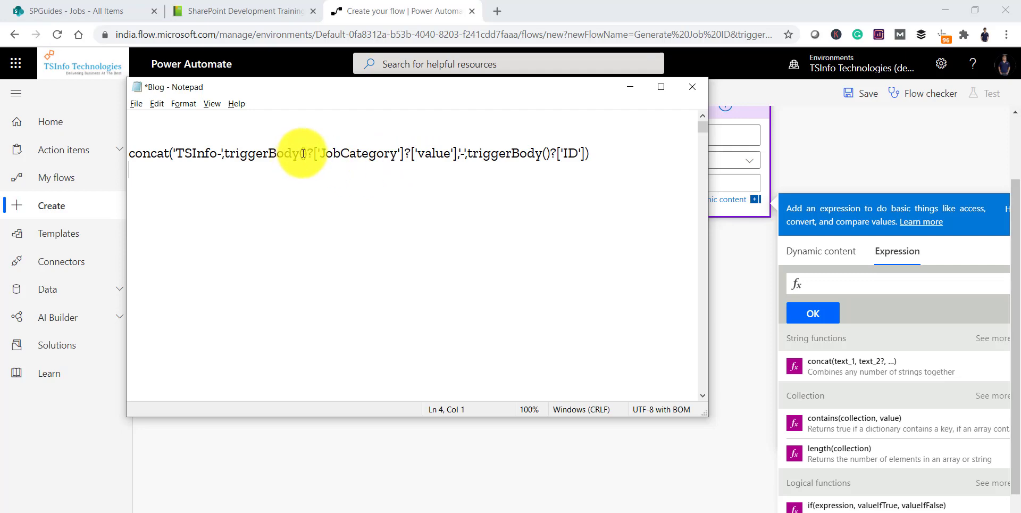
pyautogui.moveTo(224, 153); pyautogui.dragTo(460, 154)
pyautogui.click(389, 173)
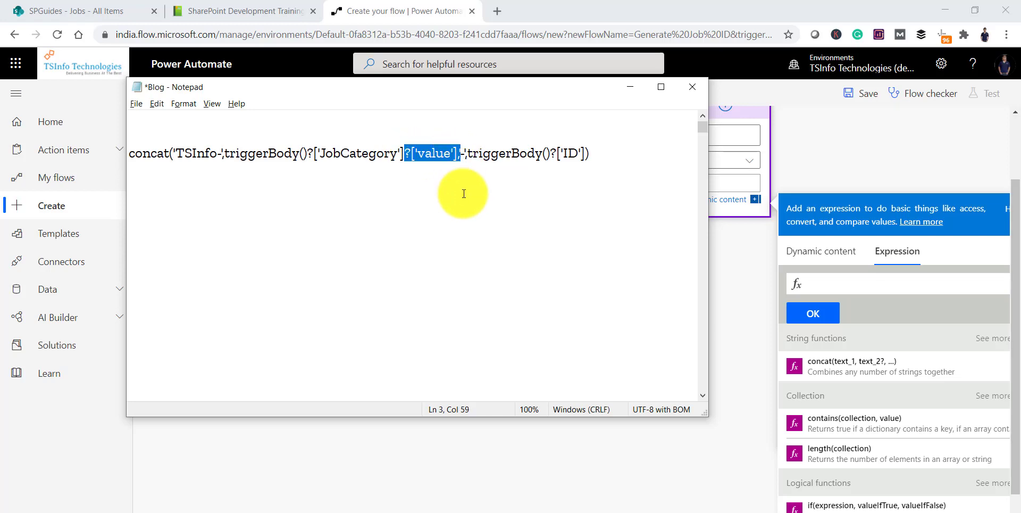
pyautogui.click(489, 155)
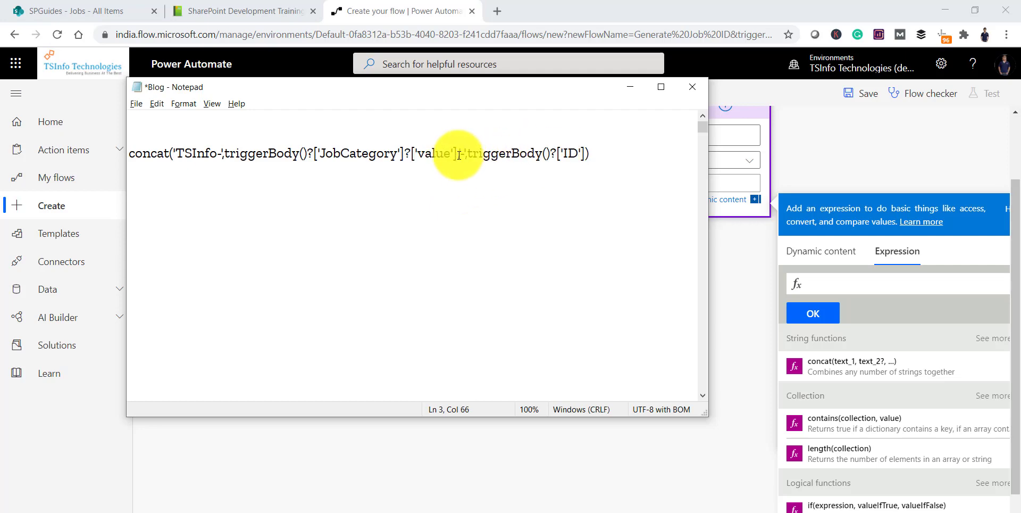
pyautogui.moveTo(408, 153); pyautogui.dragTo(460, 154)
pyautogui.click(483, 218)
pyautogui.click(488, 169)
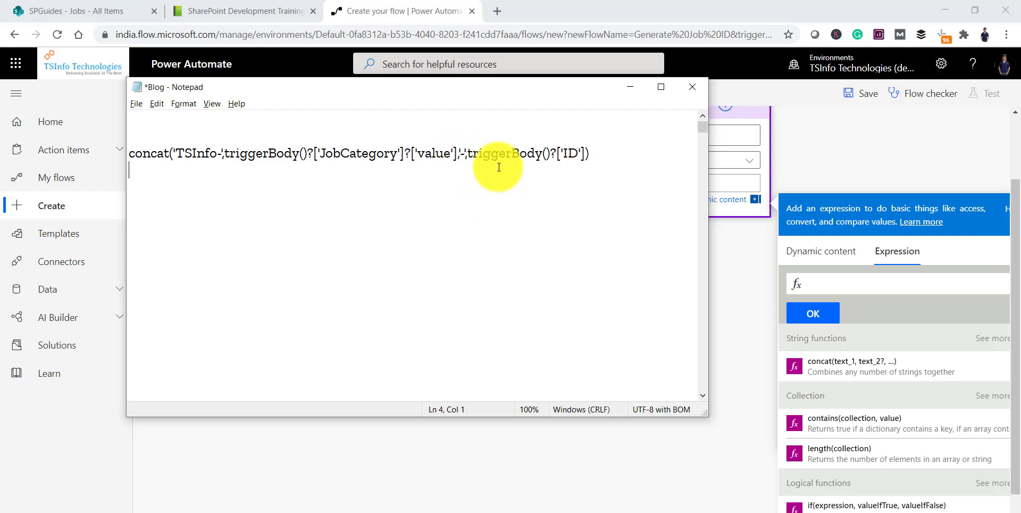
pyautogui.moveTo(467, 154); pyautogui.dragTo(583, 154)
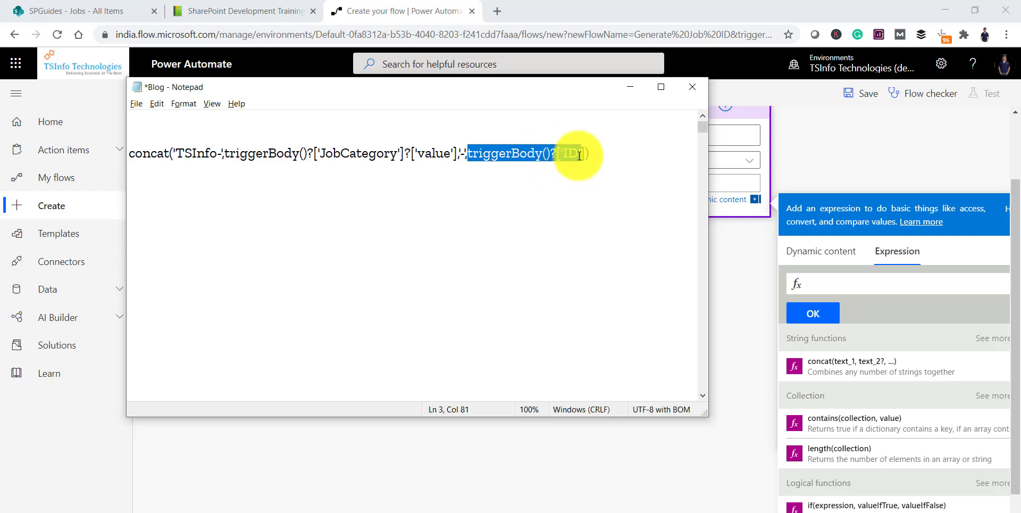
# Copy the expression concat('TSInfo-',triggerBody()?['JobCategory']?['value'],'-',triggerBody()?['ID']) from Notepad into Power Automate as the JobUniqueID variable's initial value
pyautogui.moveTo(604, 153); pyautogui.dragTo(50, 119)
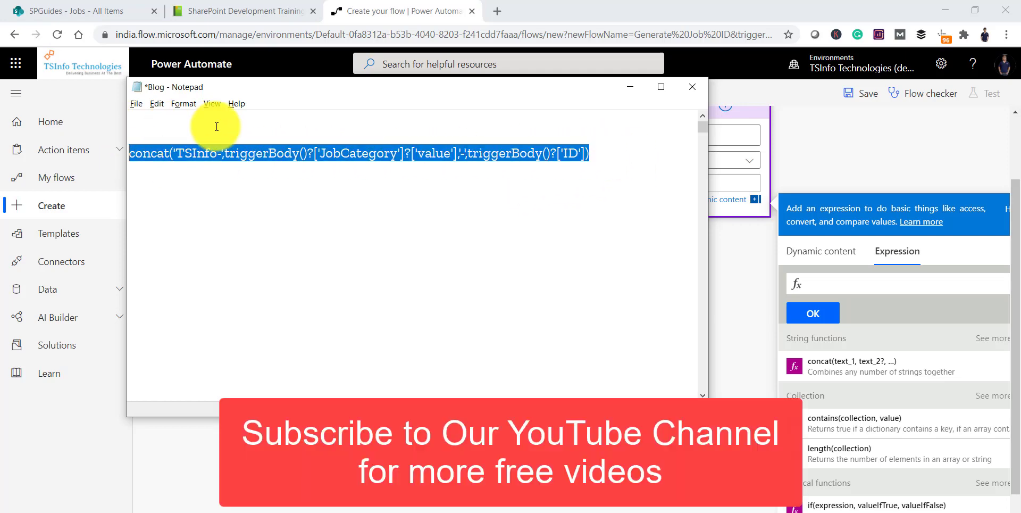
pyautogui.click(624, 93)
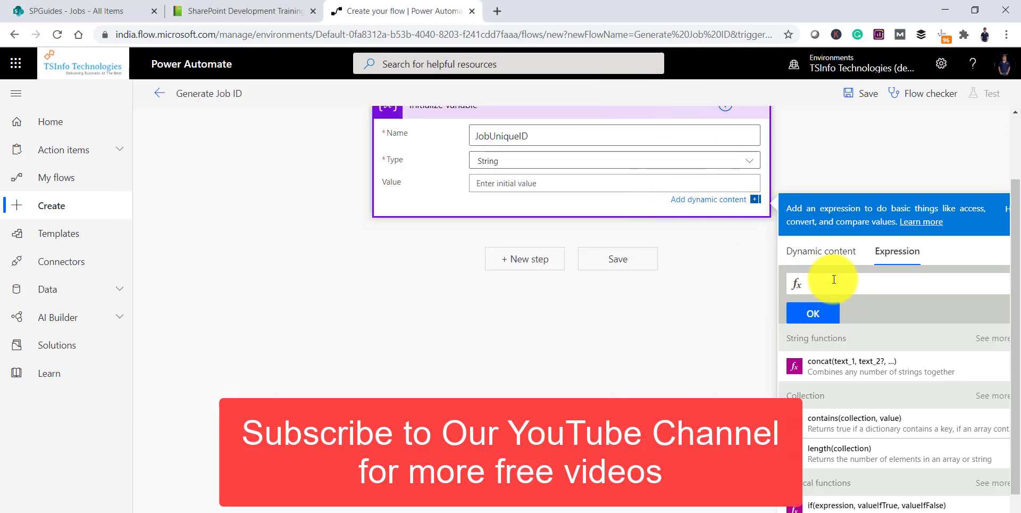
pyautogui.click(868, 286)
pyautogui.hotkey('ctrl', 'v')
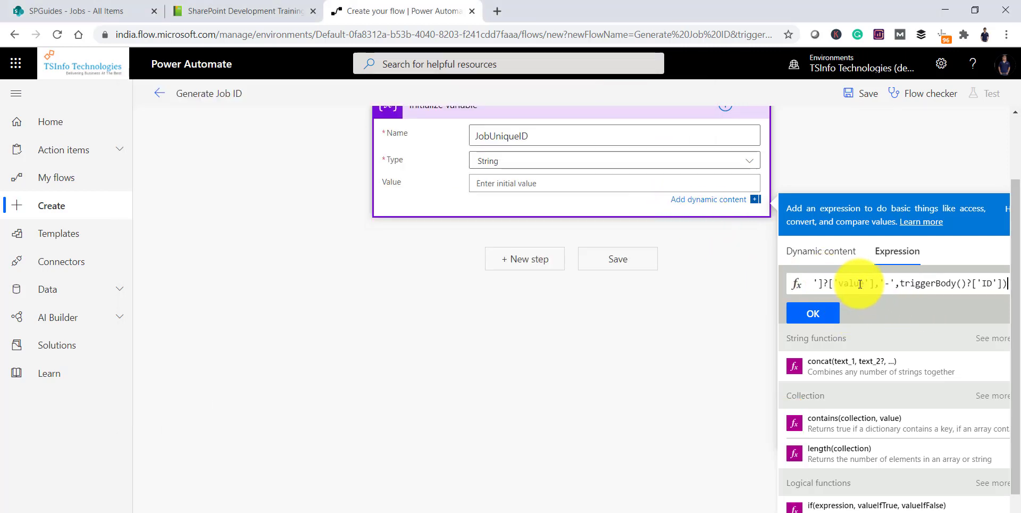
pyautogui.click(823, 318)
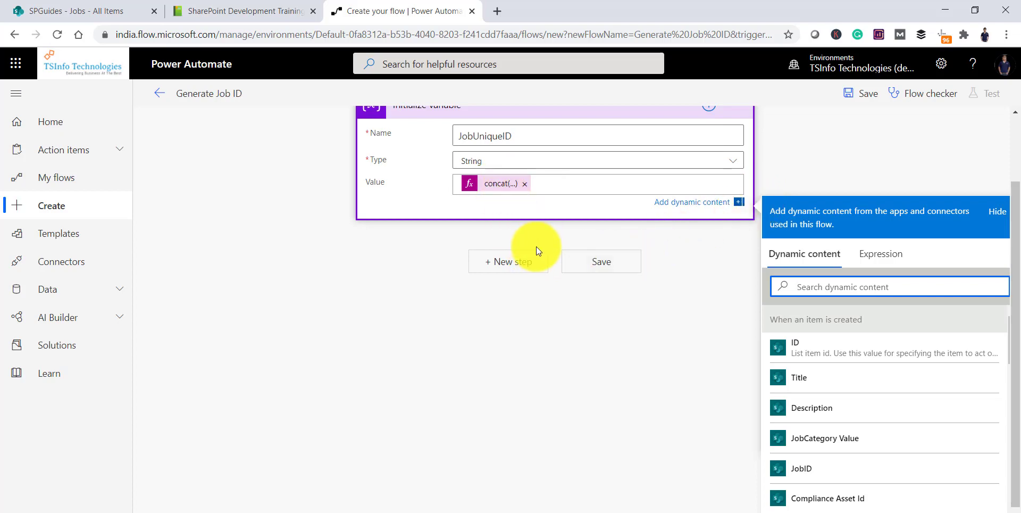
# Search the actions for "update item" and add the SharePoint Update item action after the variable
pyautogui.click(506, 263)
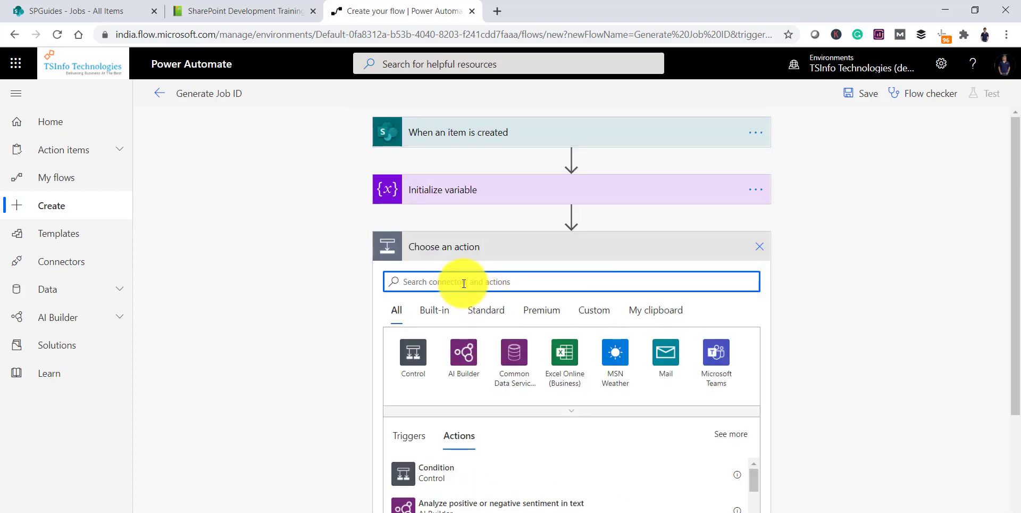
pyautogui.write('update')
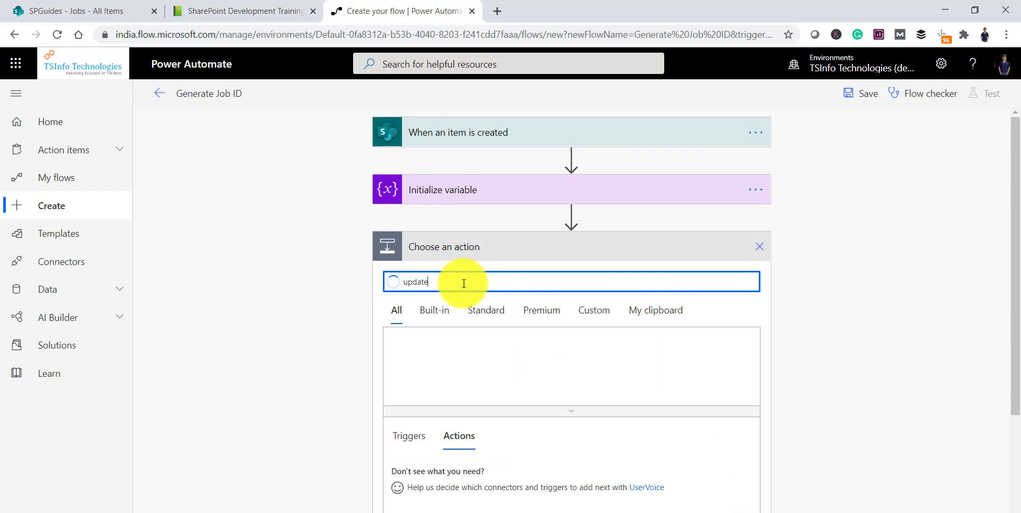
pyautogui.write(' ite')
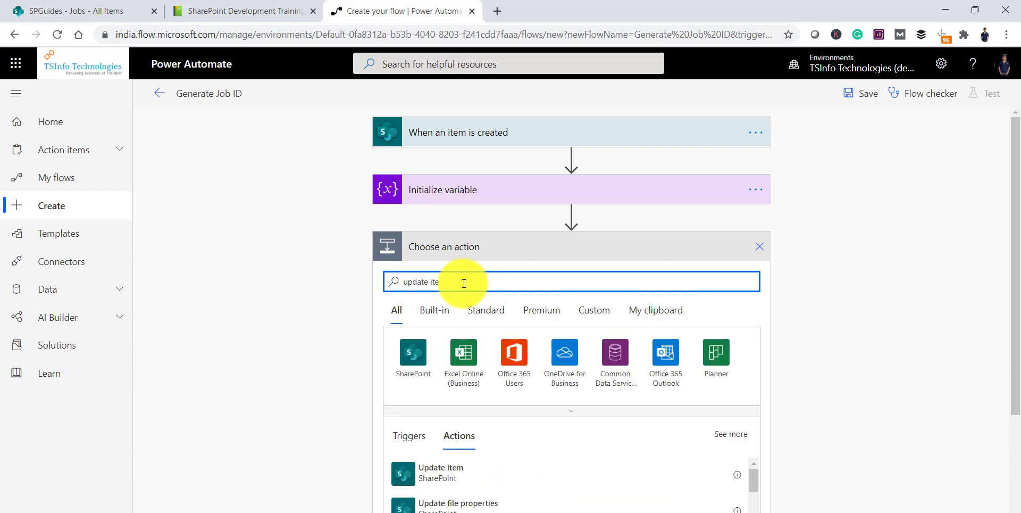
pyautogui.write('m')
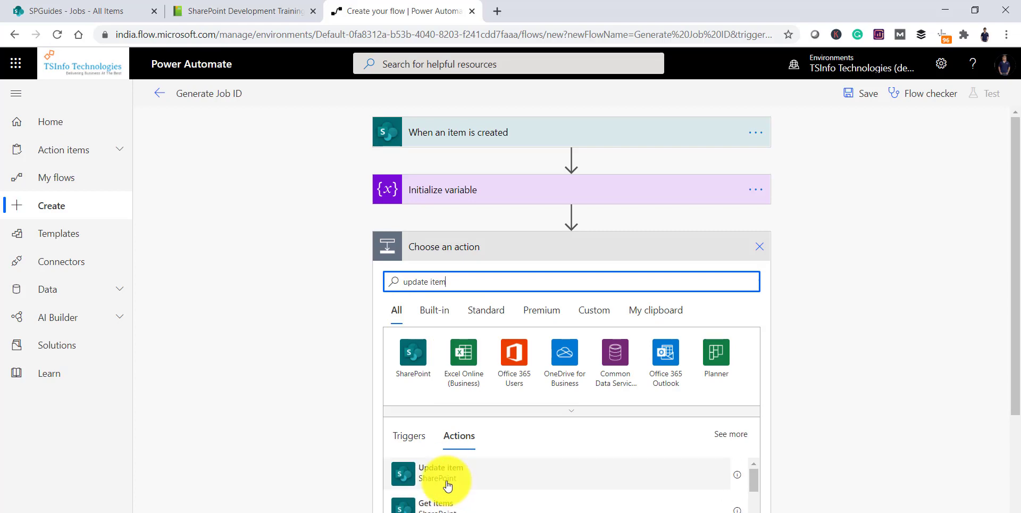
pyautogui.click(456, 472)
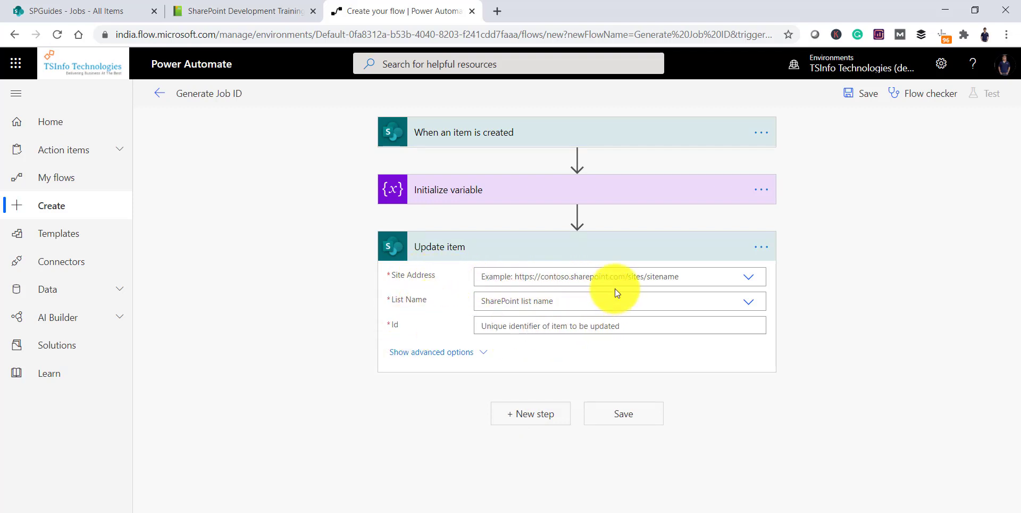
# Set the Update item action's site address to SPGuides and its list name to Jobs
pyautogui.click(755, 286)
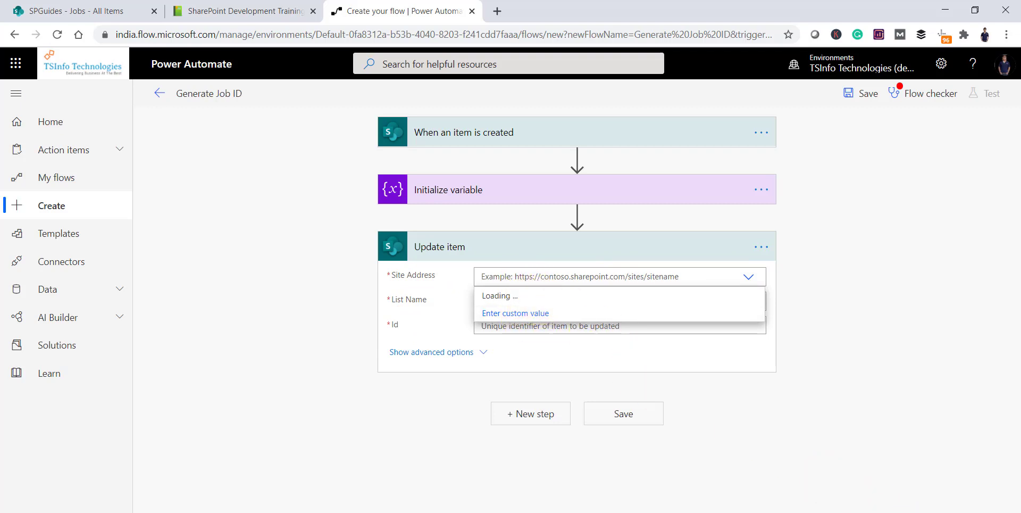
pyautogui.click(529, 384)
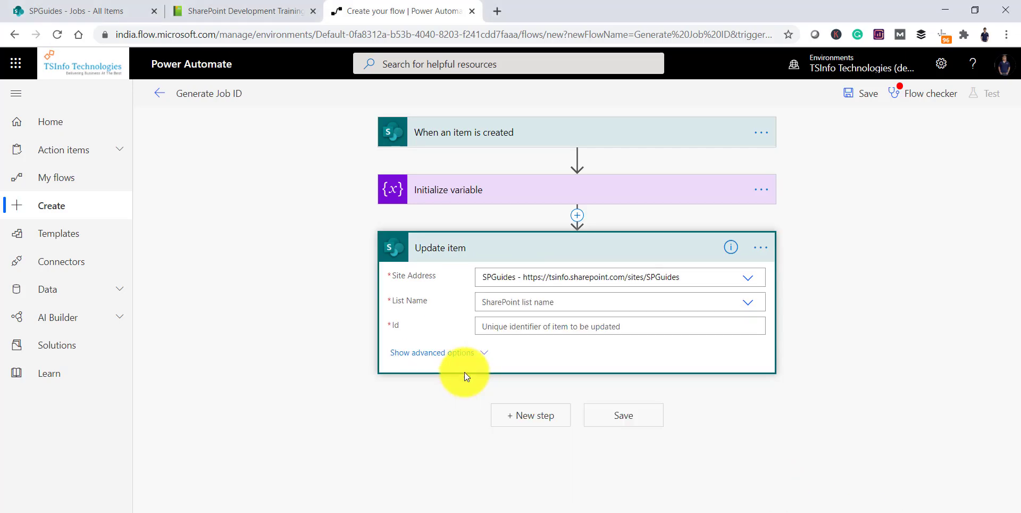
pyautogui.click(520, 304)
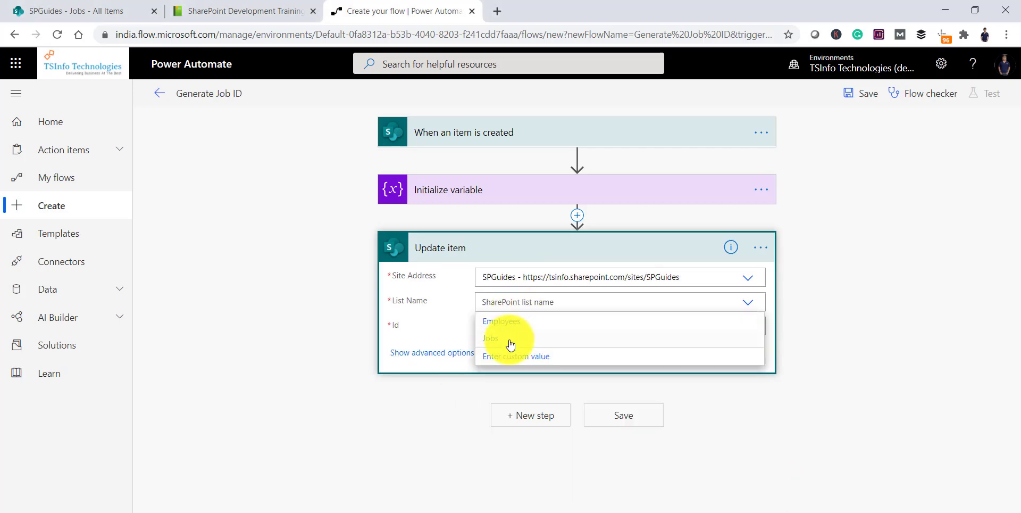
pyautogui.click(548, 338)
# Fill the Update item action's Id with the trigger's ID dynamic content
pyautogui.click(537, 328)
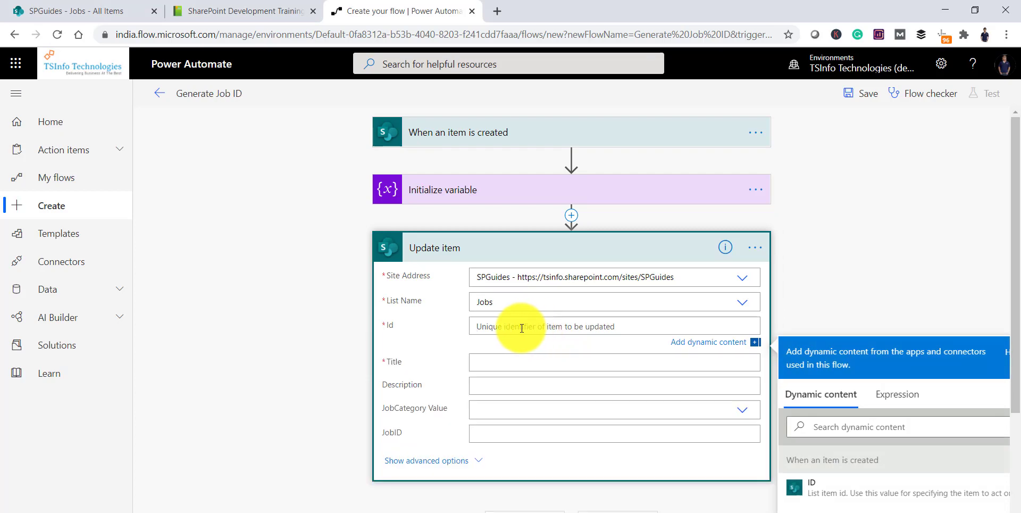
pyautogui.scroll(-3, 1011, 261)
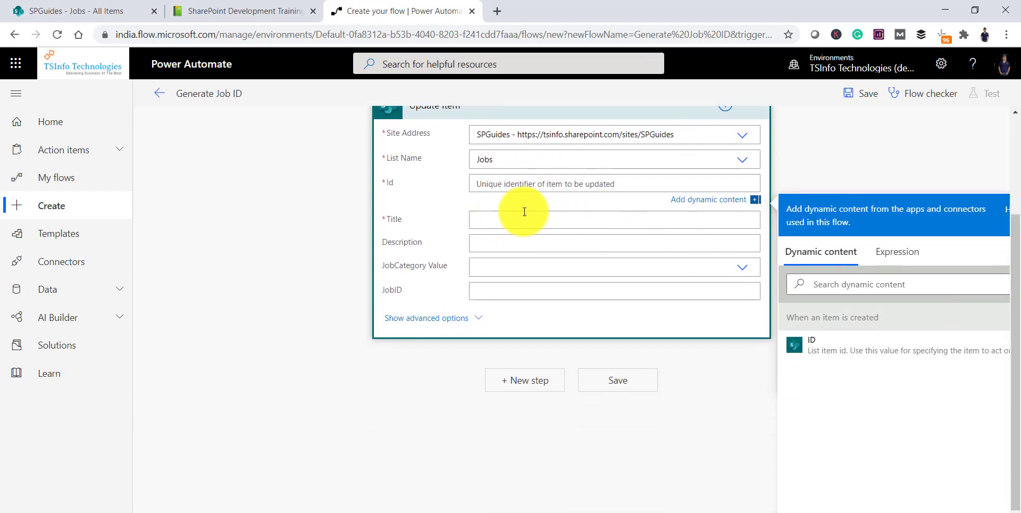
pyautogui.click(810, 342)
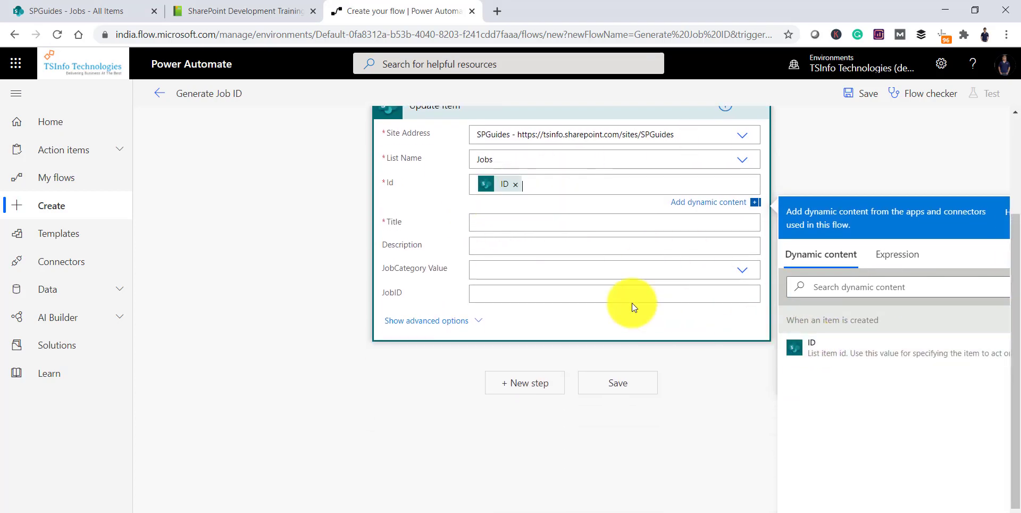
# Fill the Update item action's Title and Description with the trigger's Title and Description dynamic content
pyautogui.click(473, 223)
pyautogui.scroll(-1, 862, 394)
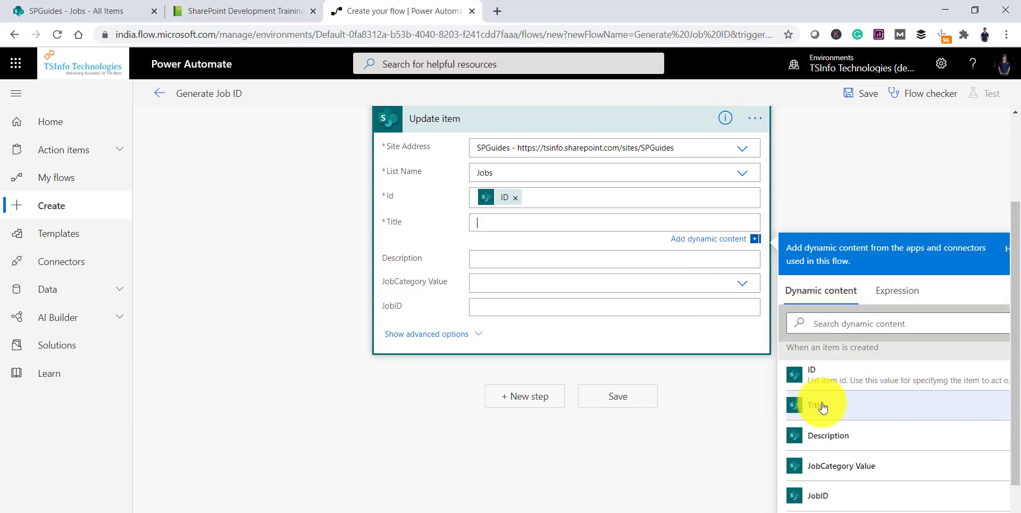
pyautogui.click(819, 407)
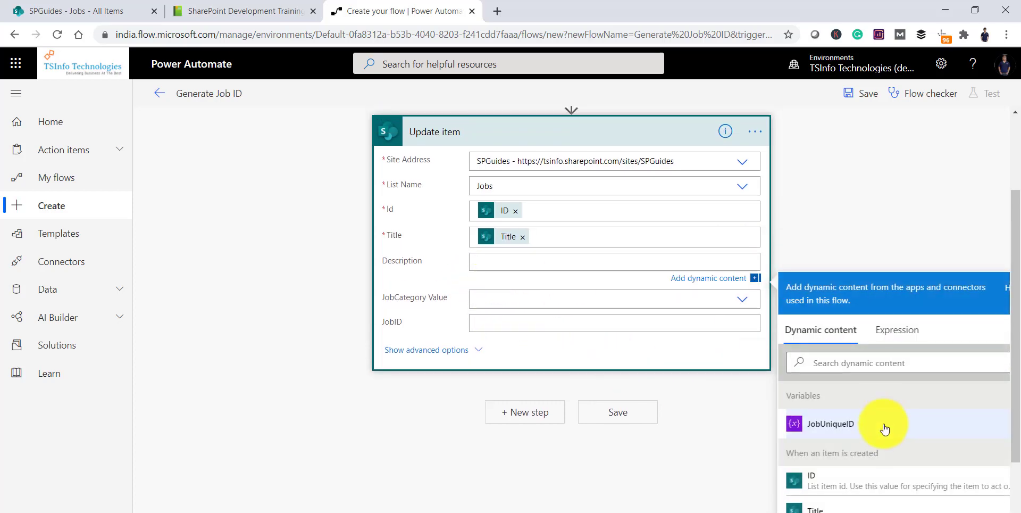
pyautogui.scroll(-3, 873, 420)
pyautogui.click(822, 410)
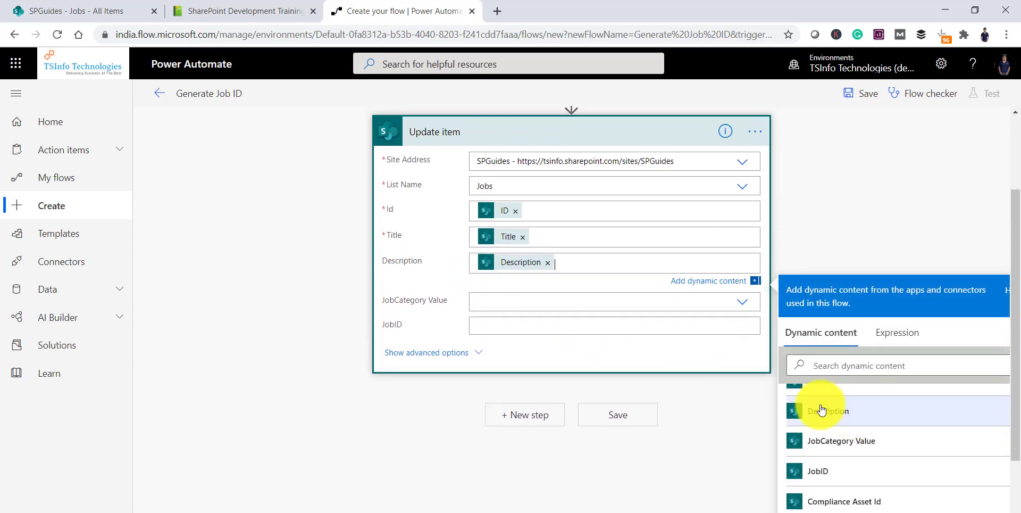
# Give JobCategory Value a custom value using the trigger's JobCategory Value dynamic content
pyautogui.click(487, 301)
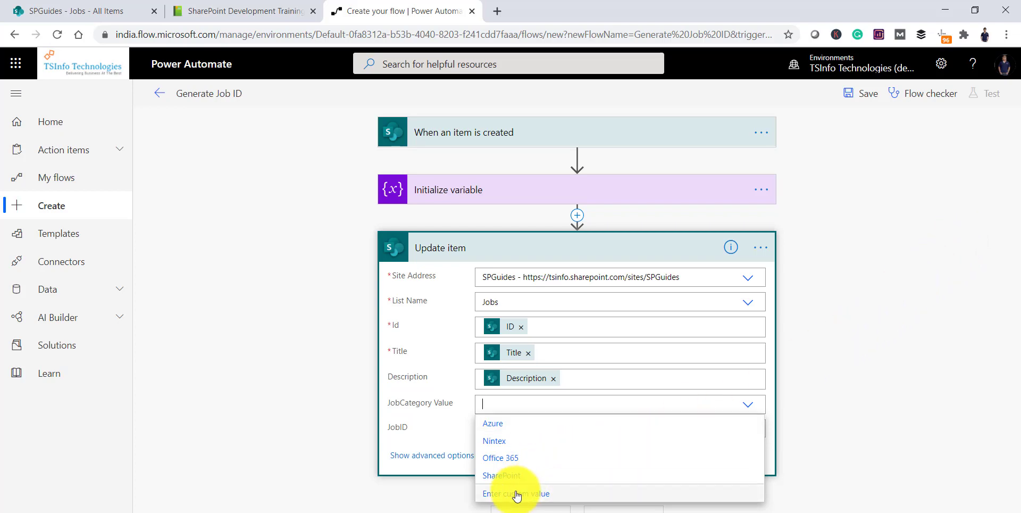
pyautogui.click(570, 490)
pyautogui.scroll(-4, 895, 301)
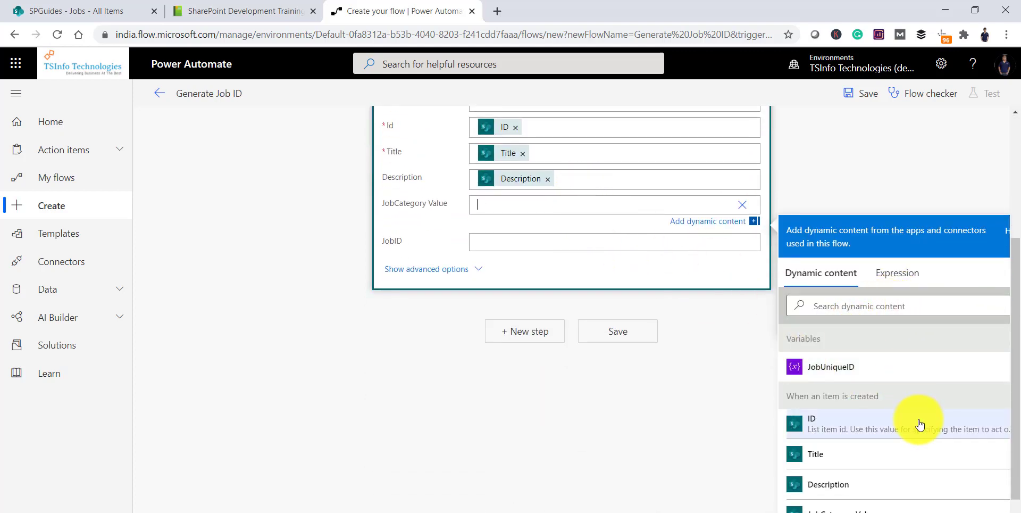
pyautogui.scroll(-3, 919, 422)
pyautogui.click(861, 388)
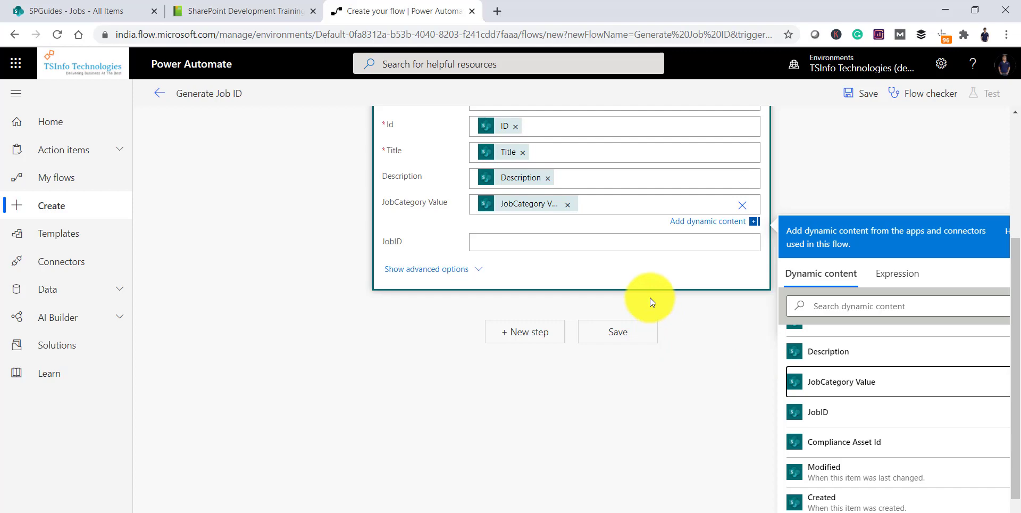
# Fill the Update item action's JobID with the JobUniqueID variable
pyautogui.click(571, 242)
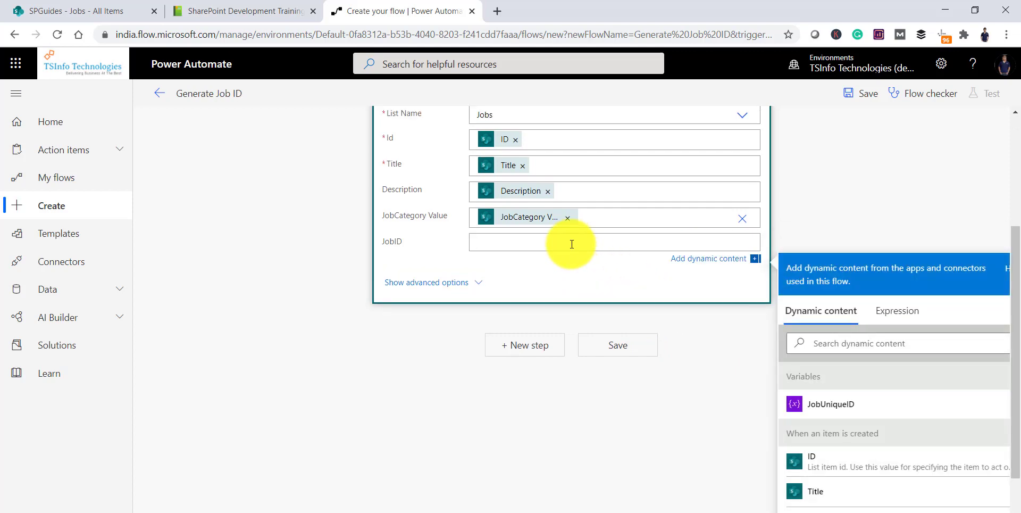
pyautogui.click(830, 404)
pyautogui.scroll(4, 455, 277)
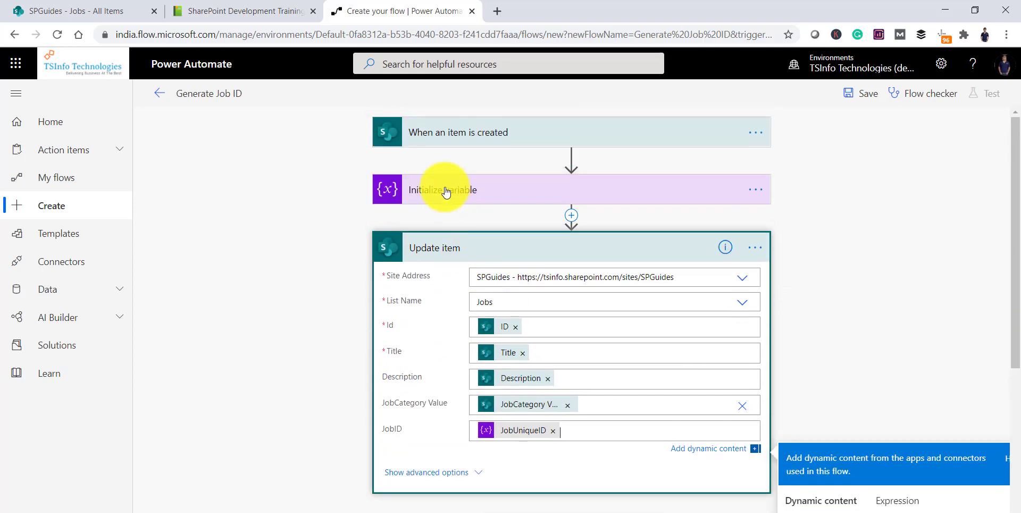
# Expand the Initialize variable action to review its settings and save the flow
pyautogui.click(473, 200)
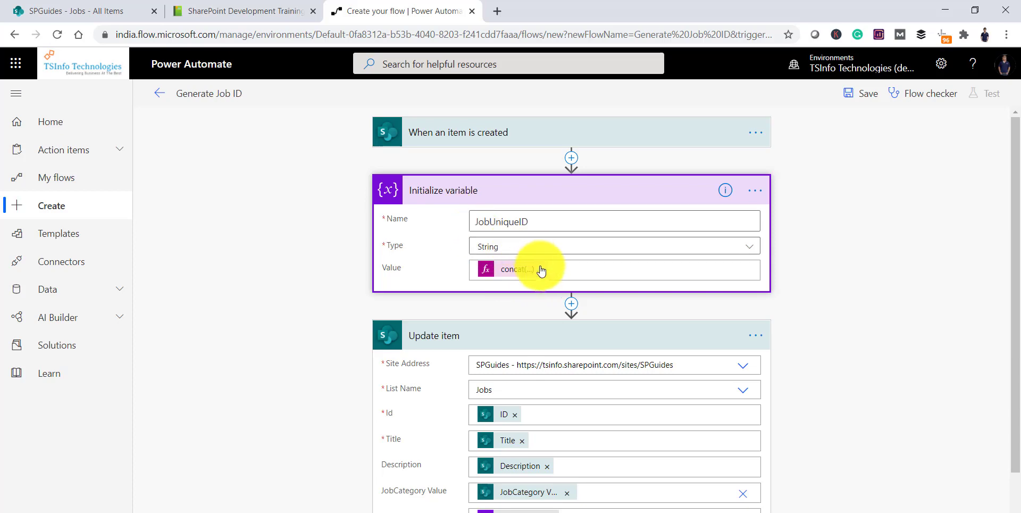
pyautogui.scroll(-2, 617, 306)
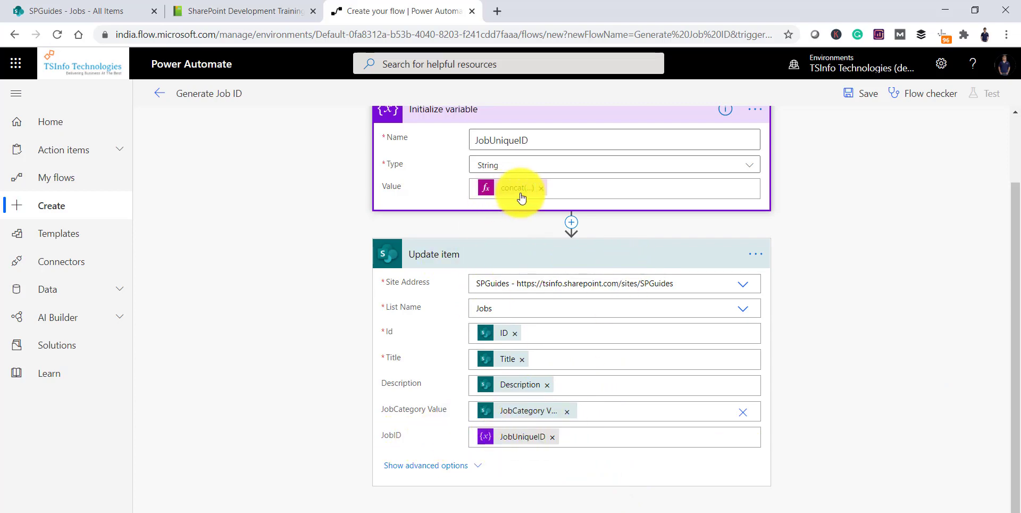
pyautogui.hotkey('ctrl', 's')
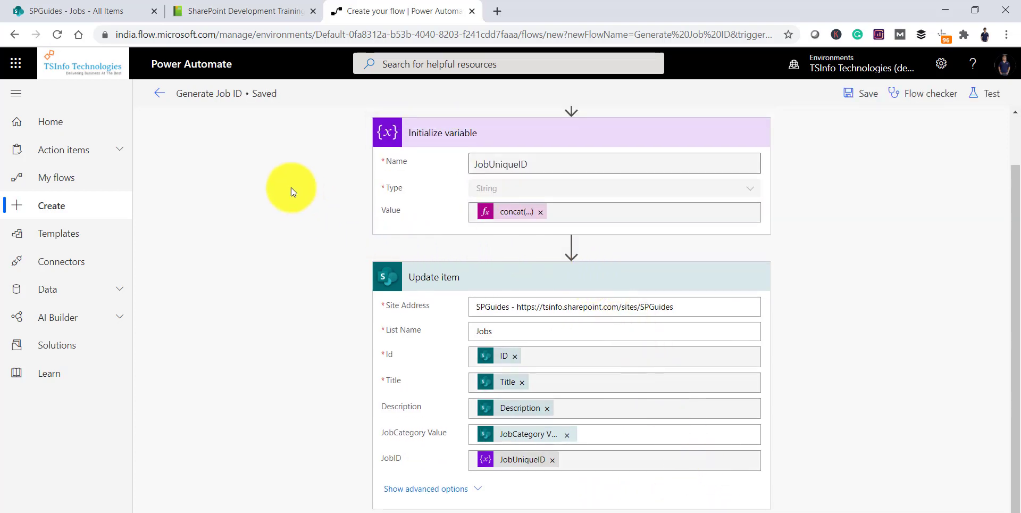
# View the flow's details page and reopen its design to look over the trigger and actions
pyautogui.click(160, 93)
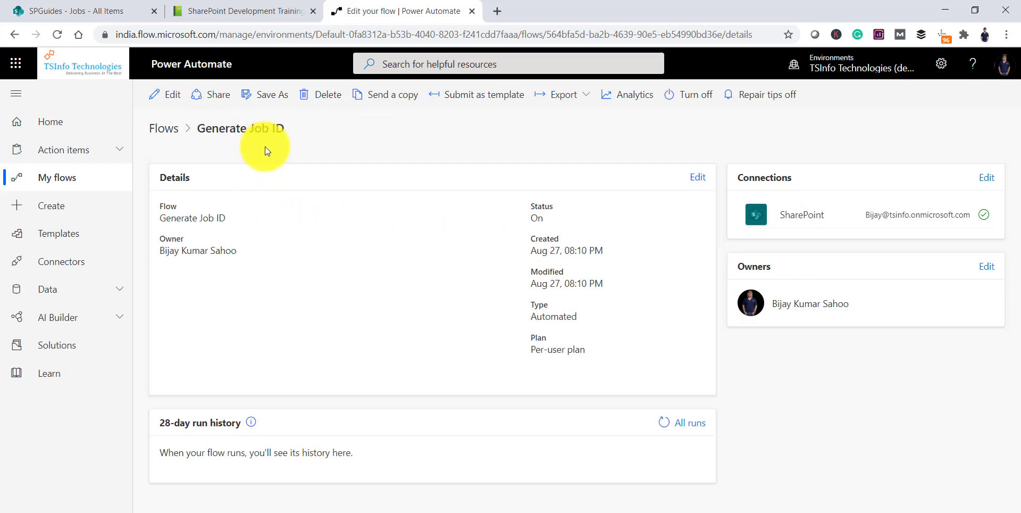
pyautogui.click(172, 109)
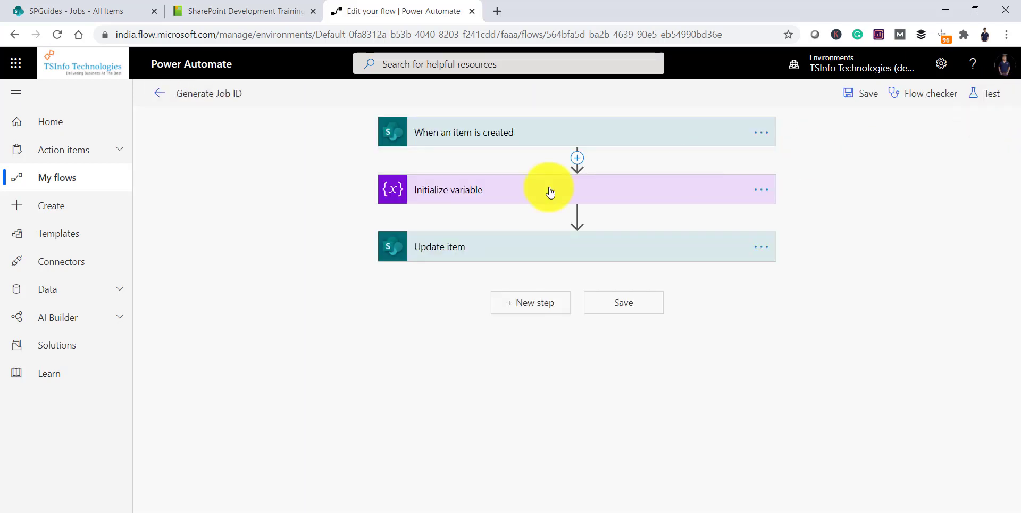
pyautogui.click(160, 94)
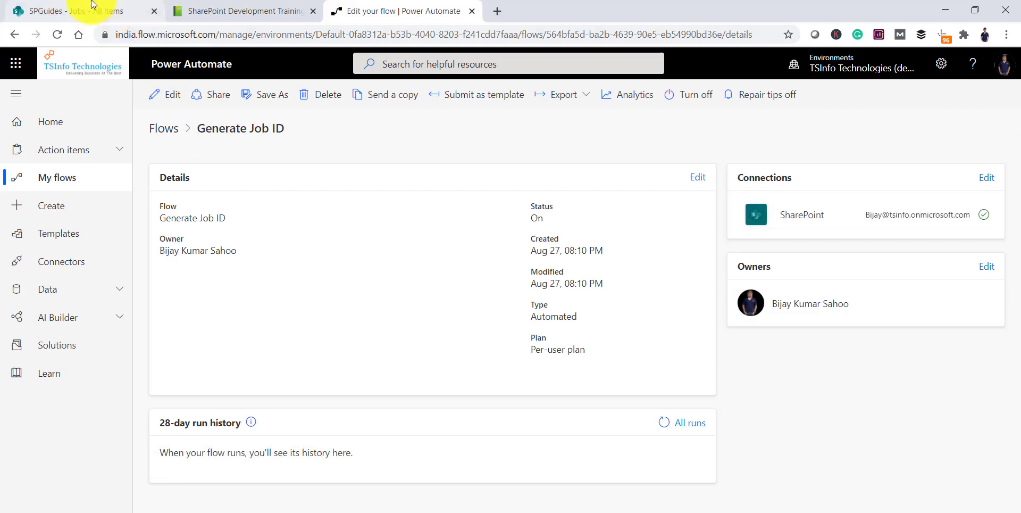
# Switch to the SharePoint Jobs list and start a new item titled "SharePoint Developer training"
pyautogui.click(91, 6)
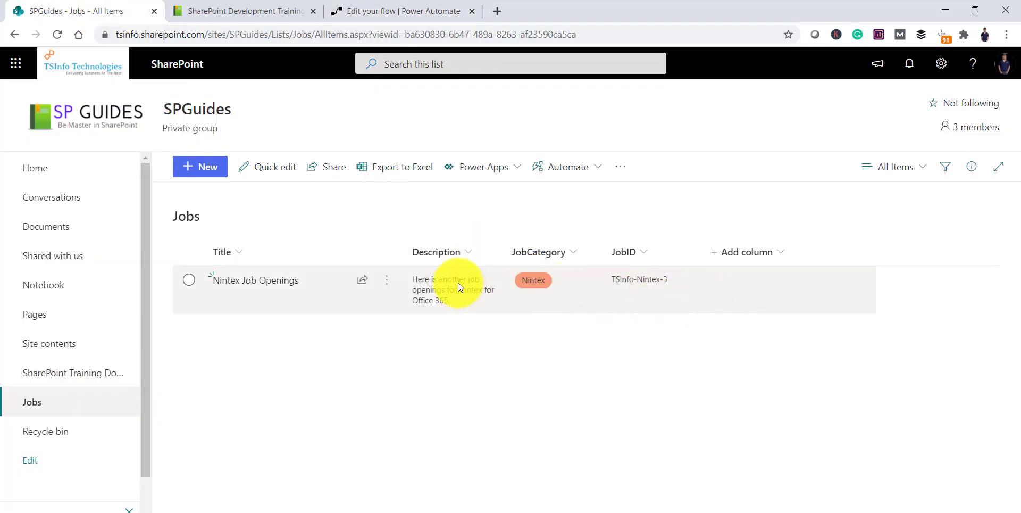
pyautogui.click(221, 162)
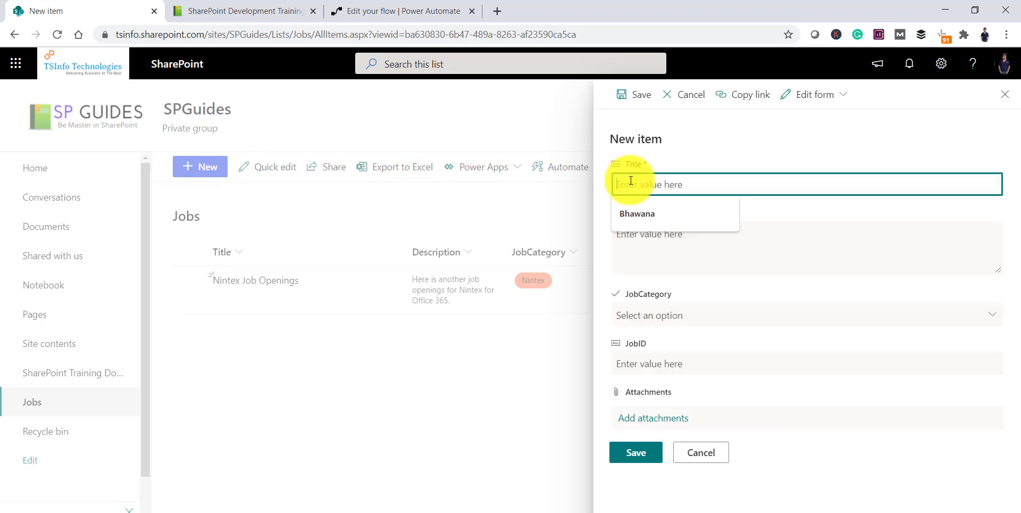
pyautogui.write('Sha')
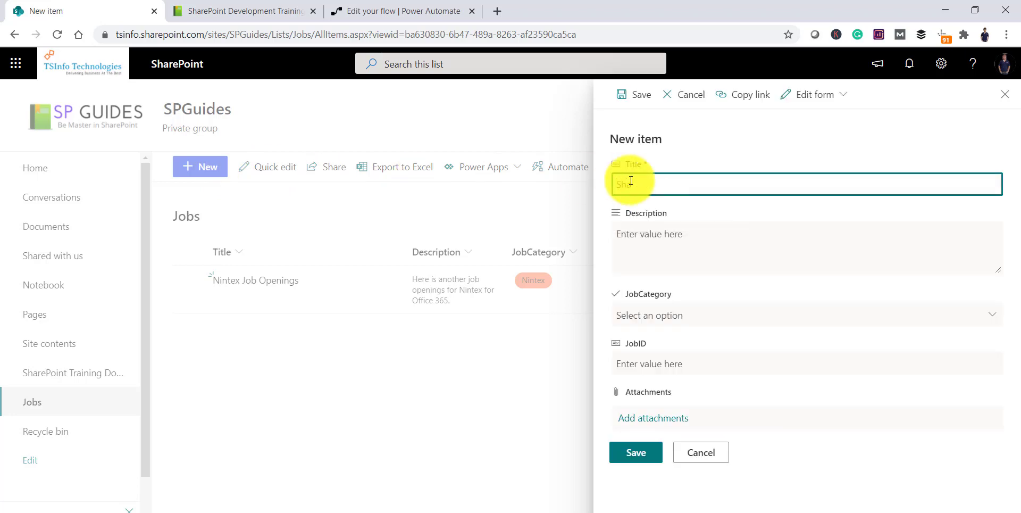
pyautogui.write('rePoint De')
pyautogui.write('velopme')
pyautogui.write('er ')
pyautogui.write('training')
pyautogui.hotkey('ctrl', 'a')
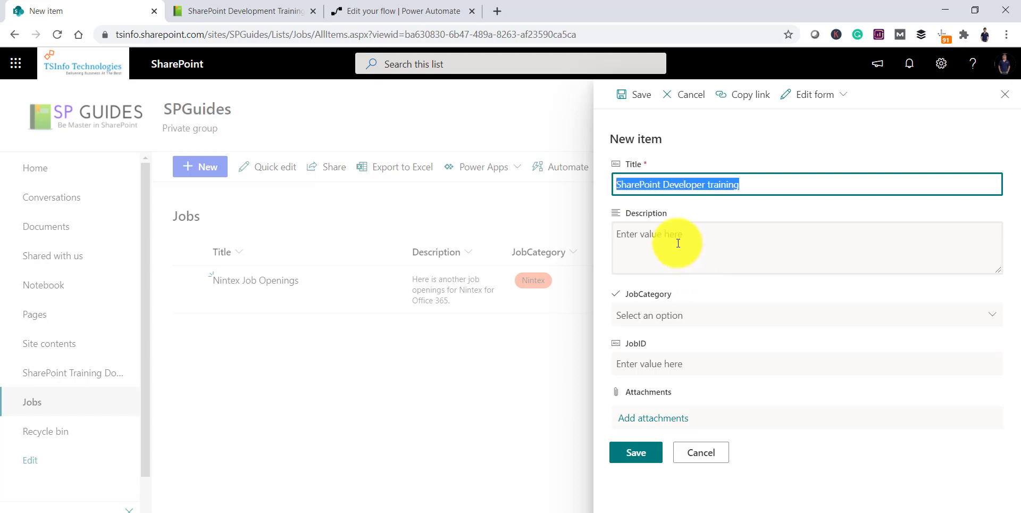
# Enter the description "Here is a SharePoint Developer training" and set the JobCategory to SharePoint
pyautogui.click(678, 243)
pyautogui.write('Th')
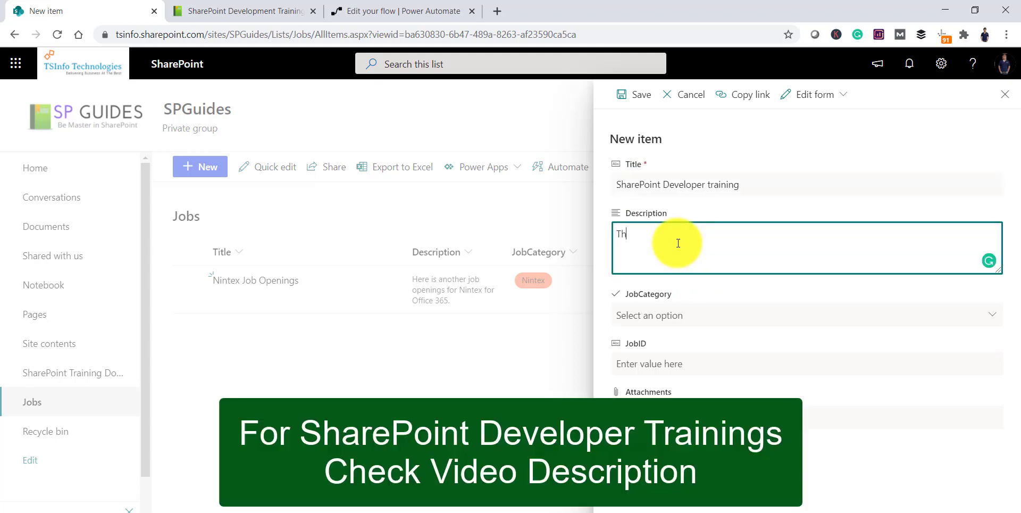
pyautogui.write('si is')
pyautogui.press('BackSpace')
pyautogui.press('BackSpace')
pyautogui.press('BackSpace')
pyautogui.press('BackSpace')
pyautogui.press('BackSpace')
pyautogui.press('BackSpace')
pyautogui.press('BackSpace')
pyautogui.press('BackSpace')
pyautogui.write('Here is a')
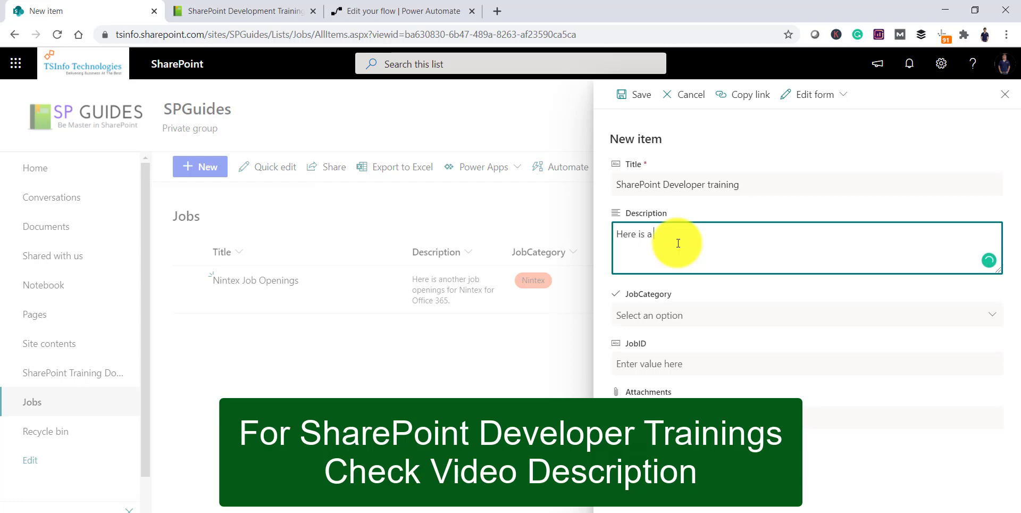
pyautogui.tripleClick(674, 187)
pyautogui.hotkey('ctrl', 'c')
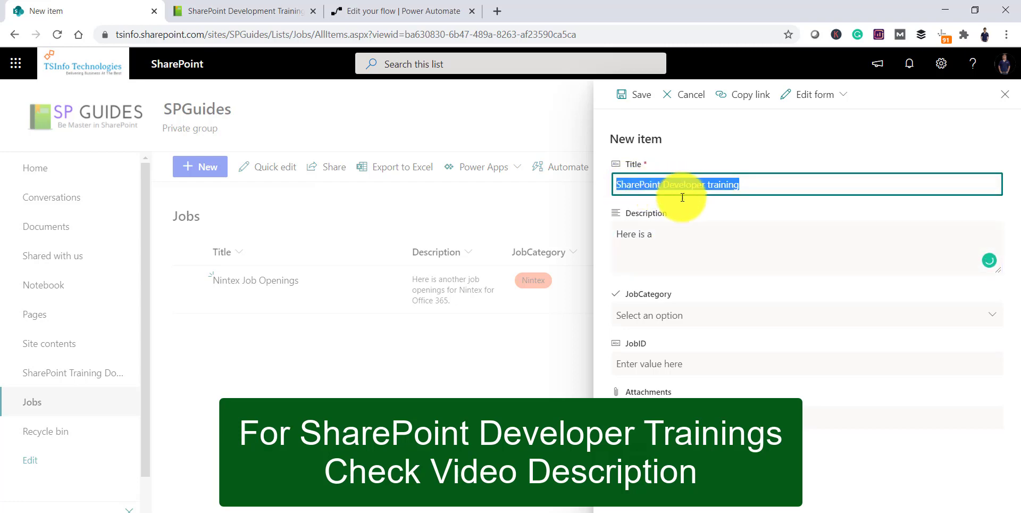
pyautogui.click(690, 242)
pyautogui.hotkey('ctrl', 'v')
pyautogui.click(630, 317)
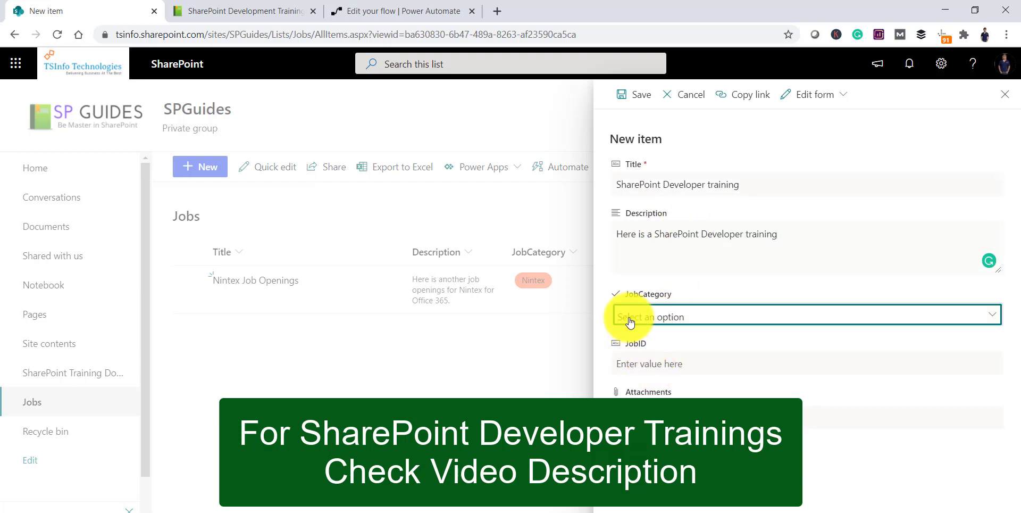
pyautogui.click(642, 362)
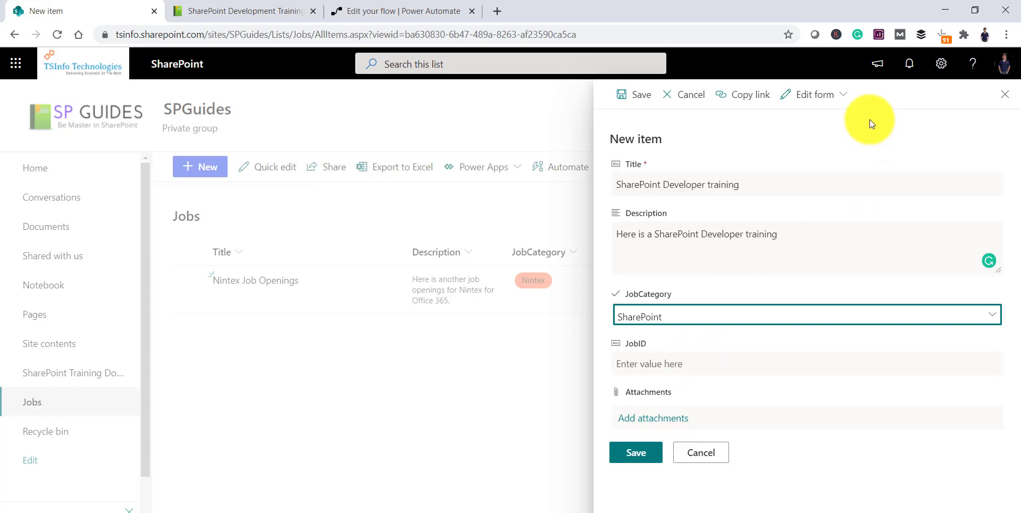
# View which columns the new item form shows and close the column settings without changing them
pyautogui.click(819, 97)
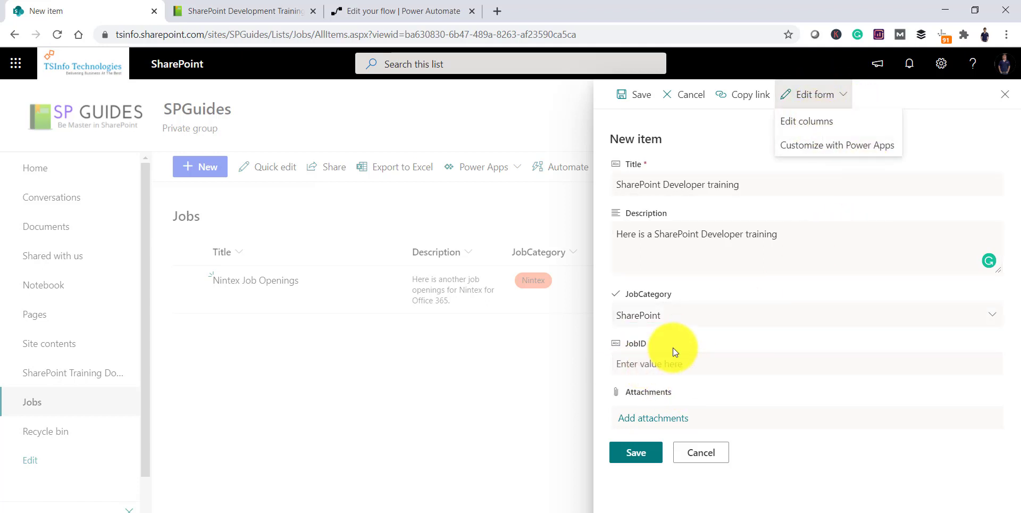
pyautogui.click(815, 126)
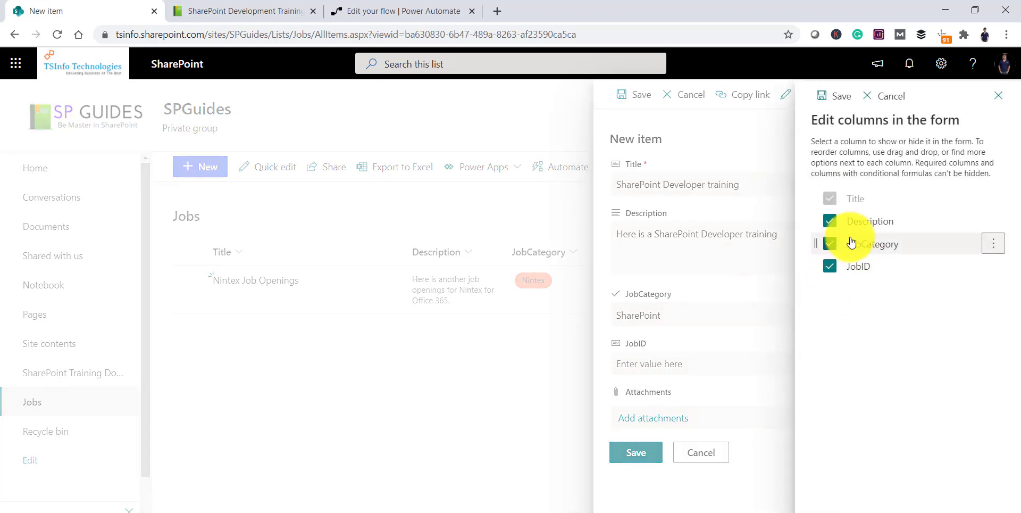
pyautogui.click(999, 95)
# Save the new job item and reload the Jobs list
pyautogui.click(661, 447)
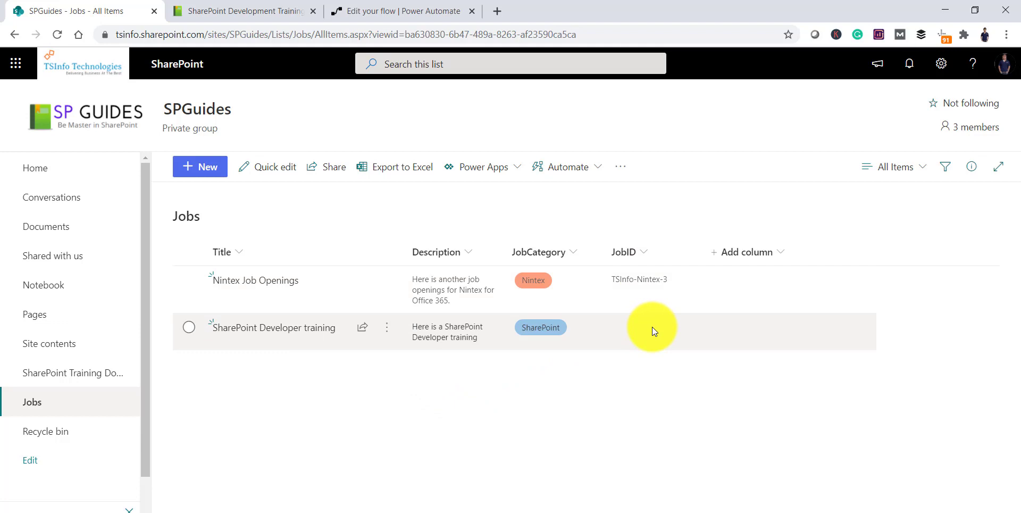
pyautogui.click(456, 35)
pyautogui.press('Return')
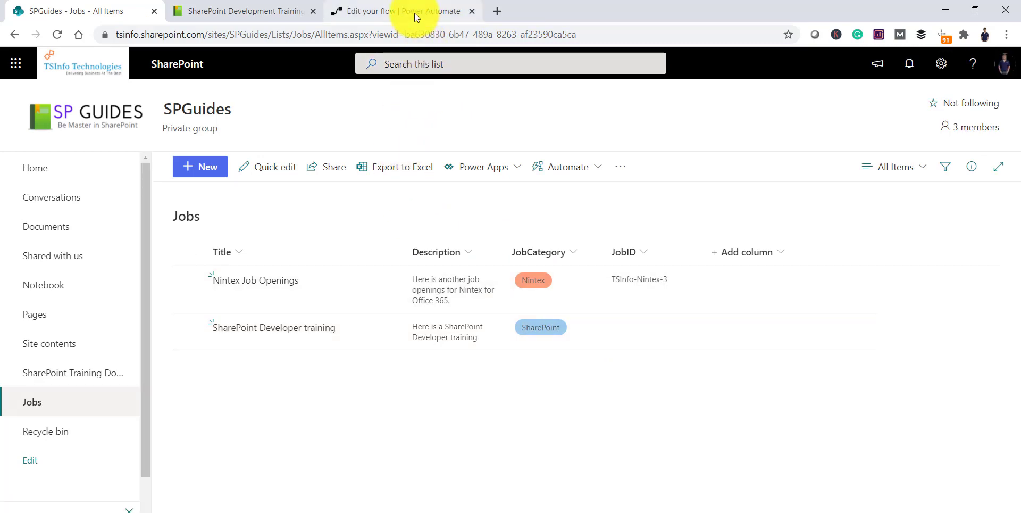
# Switch to Power Automate and open the latest run of the Generate Job ID flow
pyautogui.click(414, 12)
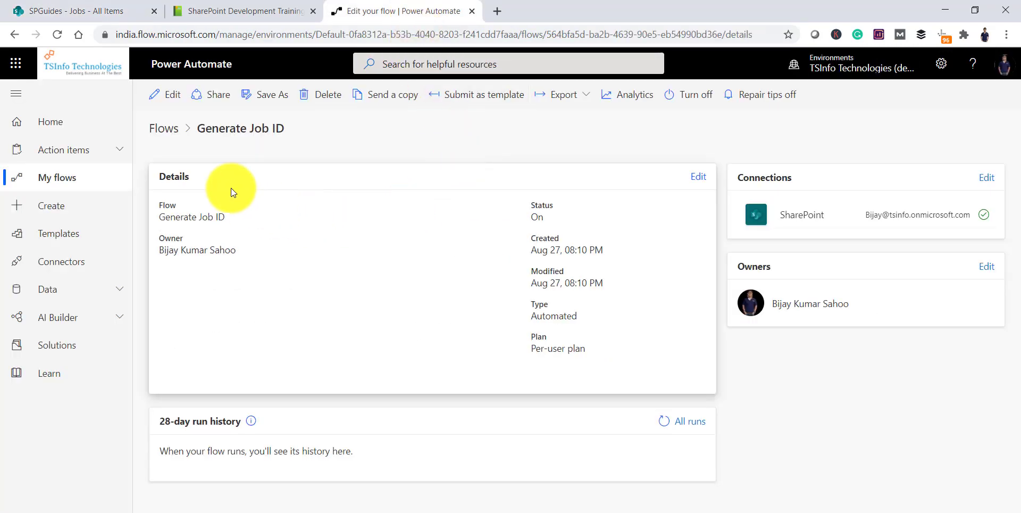
pyautogui.click(340, 34)
pyautogui.click(85, 185)
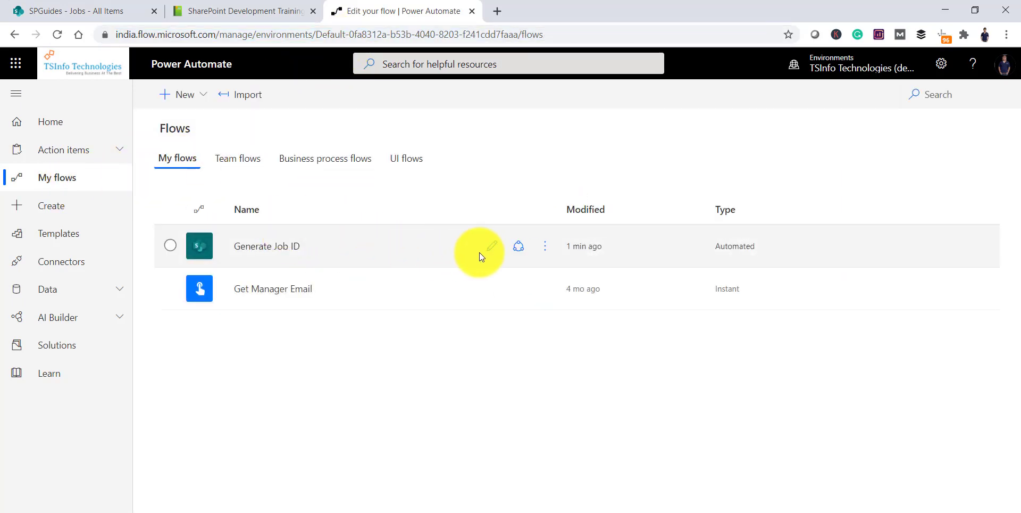
pyautogui.click(282, 250)
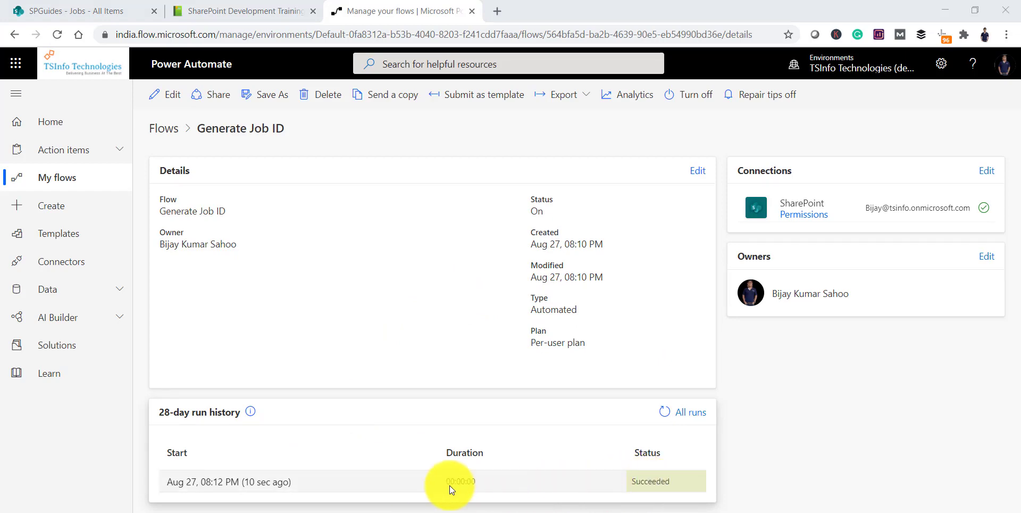
pyautogui.click(256, 482)
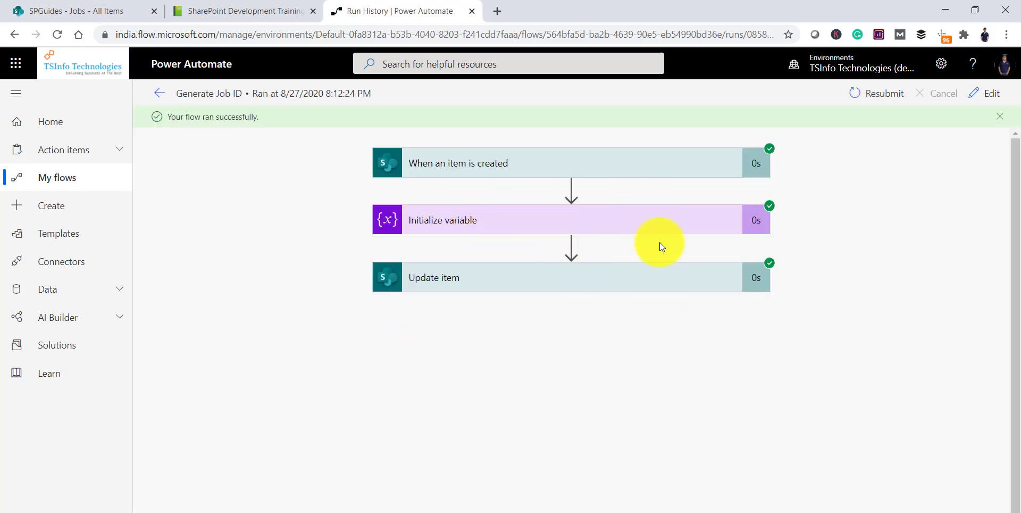
# Examine the Initialize variable value and the Update item inputs and outputs, including the JobID, in the flow run
pyautogui.click(449, 225)
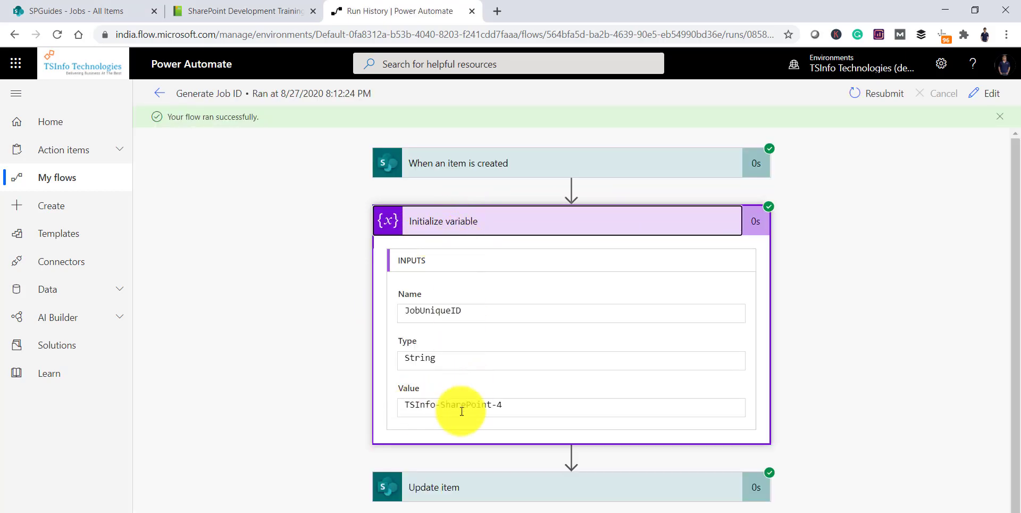
pyautogui.click(522, 476)
pyautogui.scroll(-5, 588, 405)
pyautogui.scroll(-8, 588, 397)
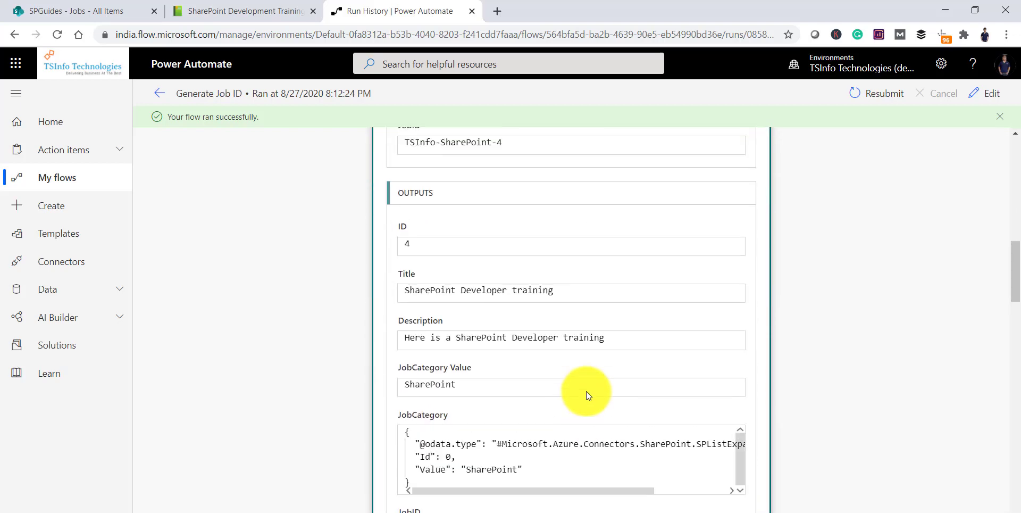
pyautogui.scroll(3, 586, 391)
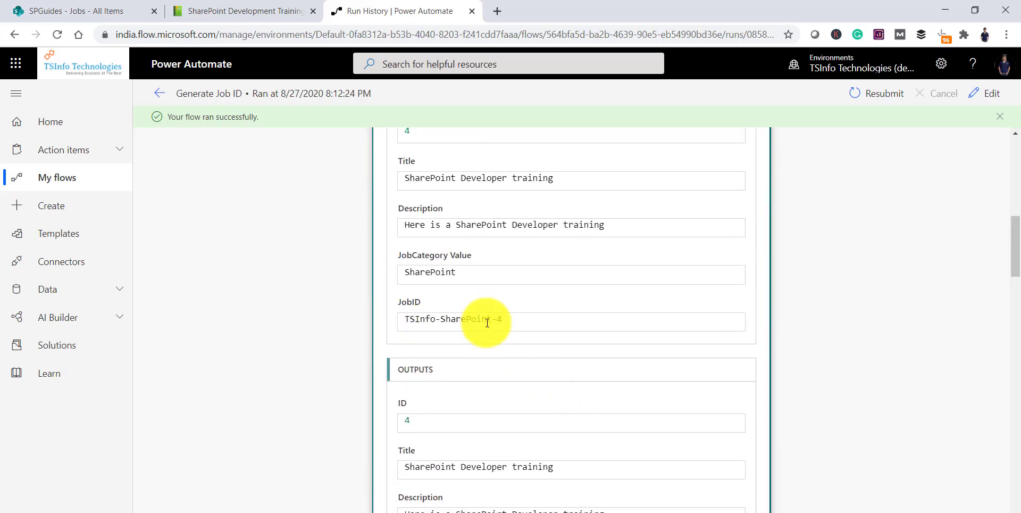
pyautogui.scroll(15, 439, 339)
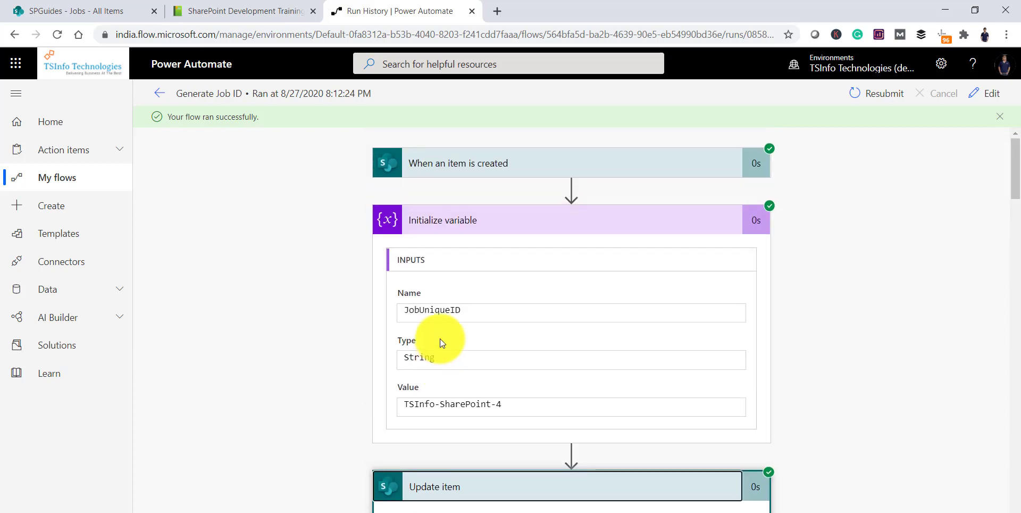
# Leave the run details and check the new item's JobID in the SharePoint Jobs list
pyautogui.click(159, 94)
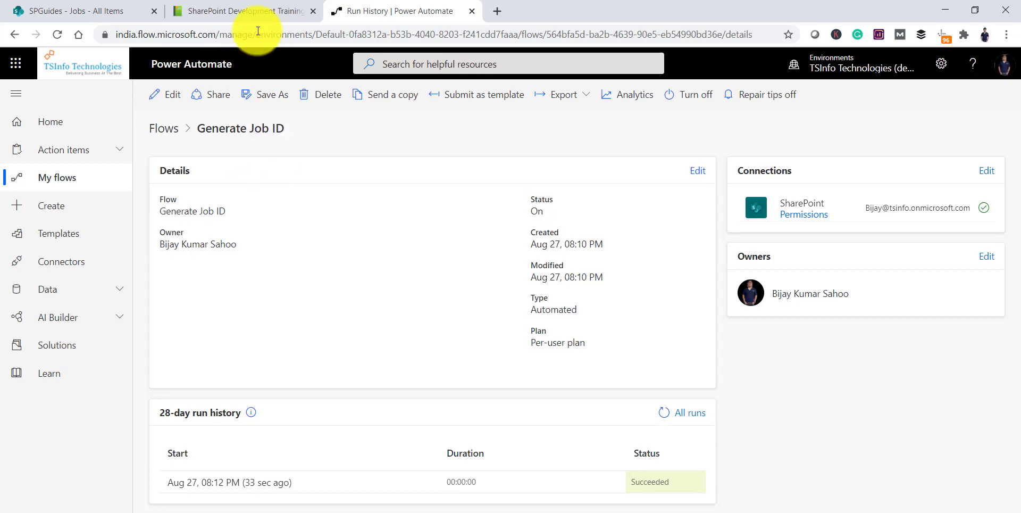
pyautogui.click(104, 10)
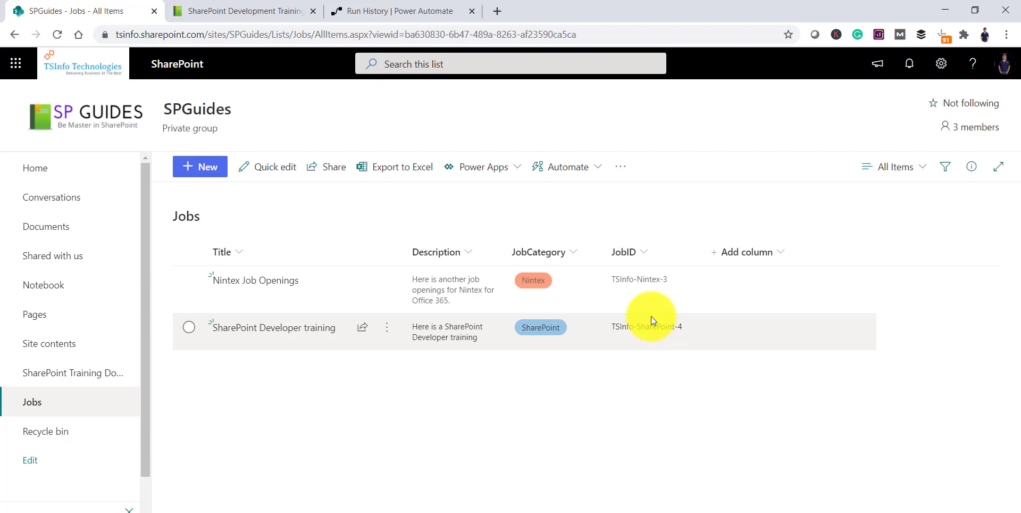
# Switch to the SharePoint Development Training page and look through its course description, testimonials and module overview
pyautogui.click(255, 13)
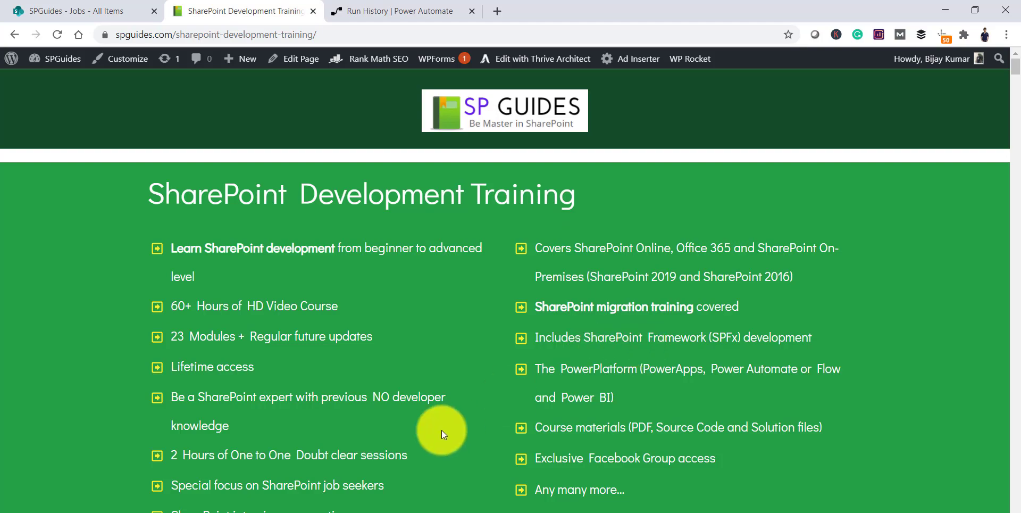
pyautogui.scroll(-10, 442, 430)
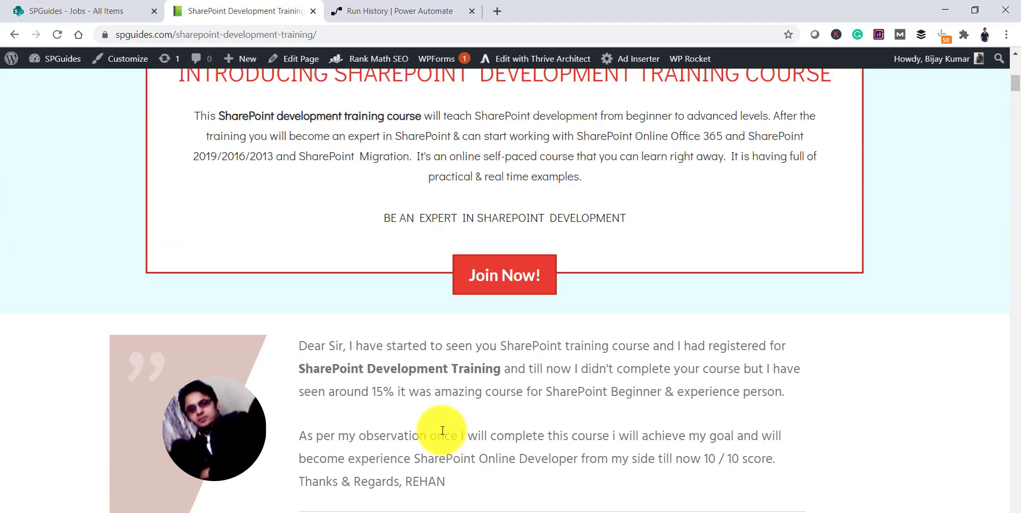
pyautogui.scroll(-15, 443, 430)
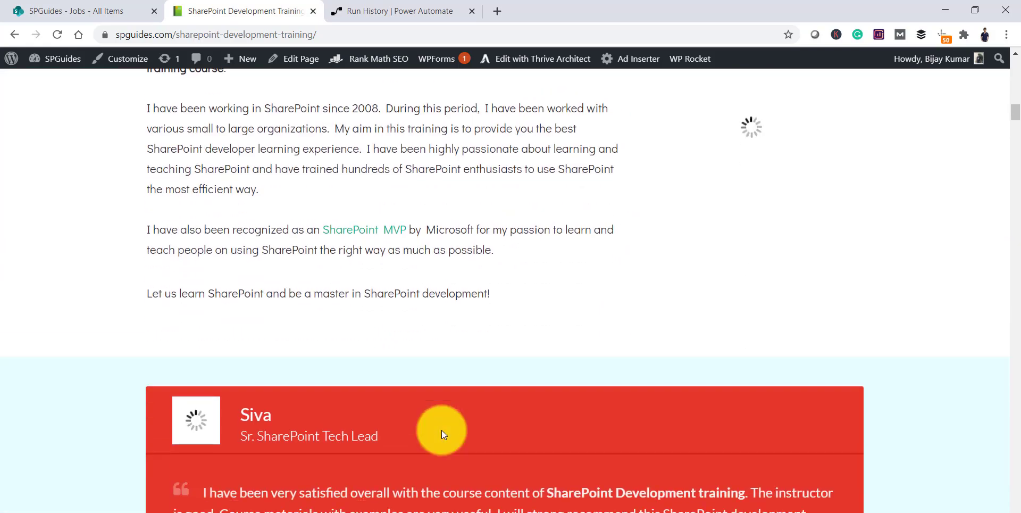
pyautogui.scroll(-10, 442, 430)
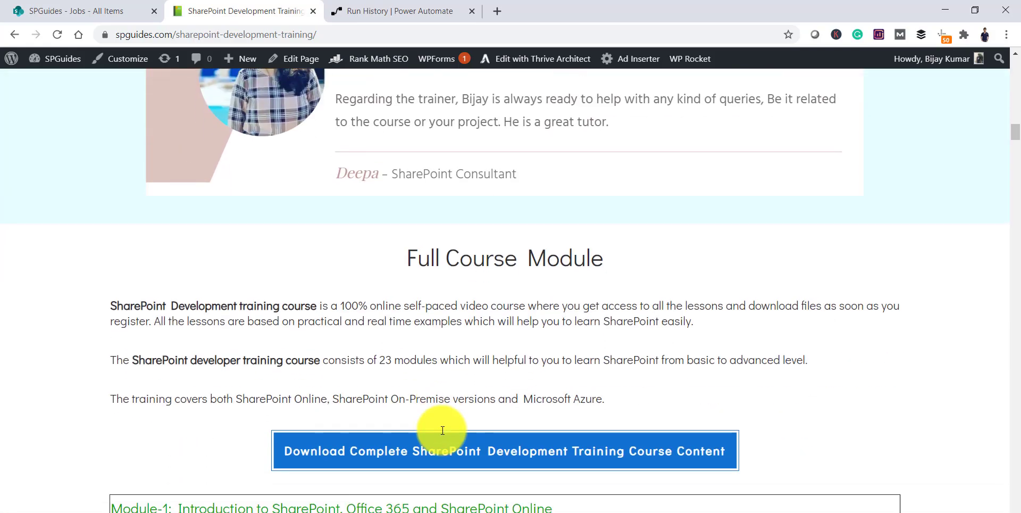
pyautogui.scroll(-3, 441, 430)
pyautogui.click(1018, 98)
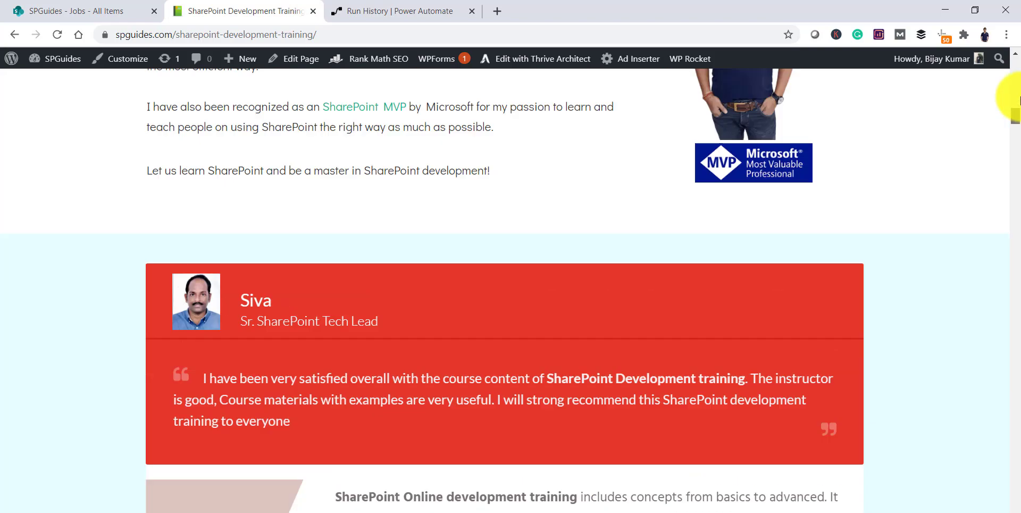
pyautogui.moveTo(1018, 100); pyautogui.dragTo(1011, 47)
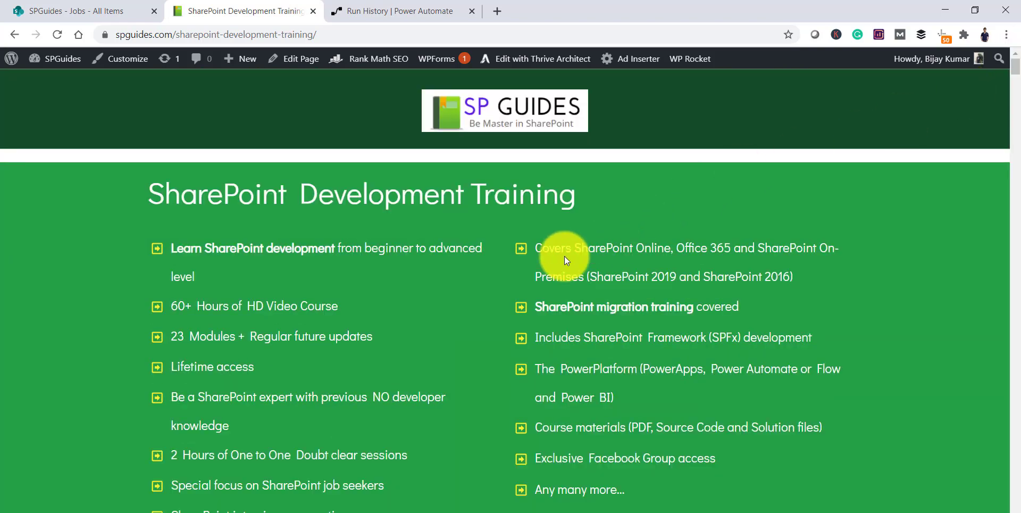